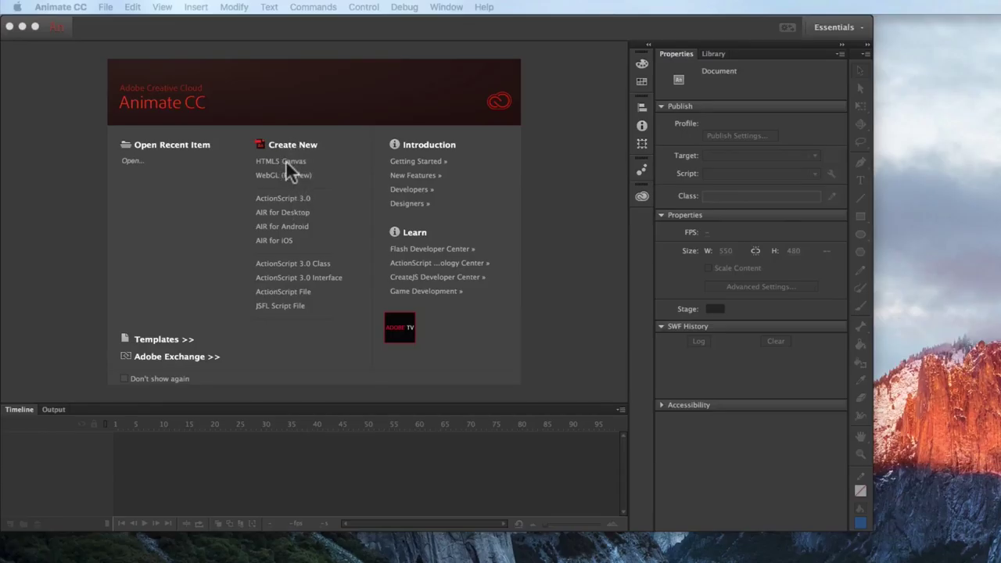
Step: Create a new ActionScript 3.0 document and switch the workspace from Essentials to Animator
left_click(285, 200)
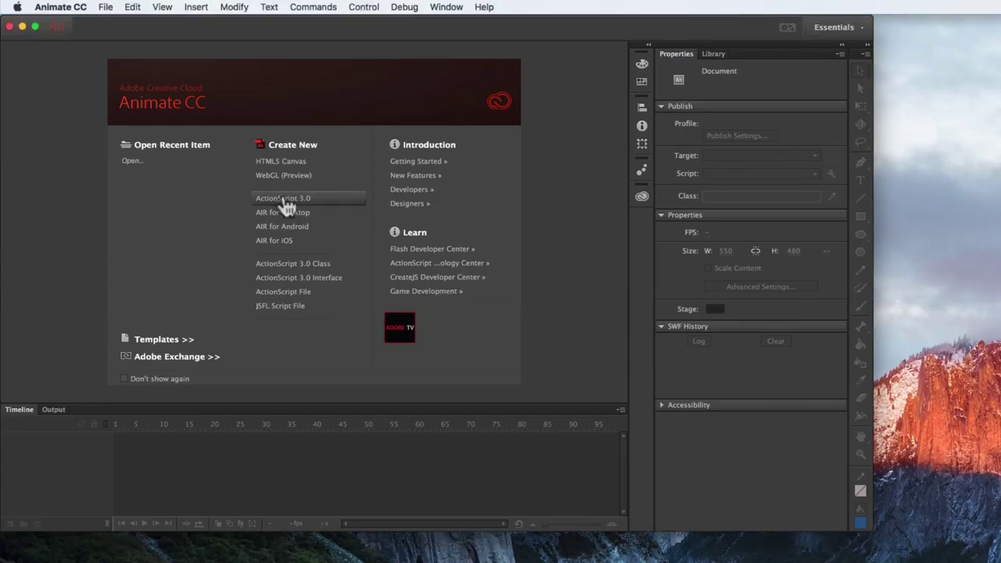
left_click(286, 198)
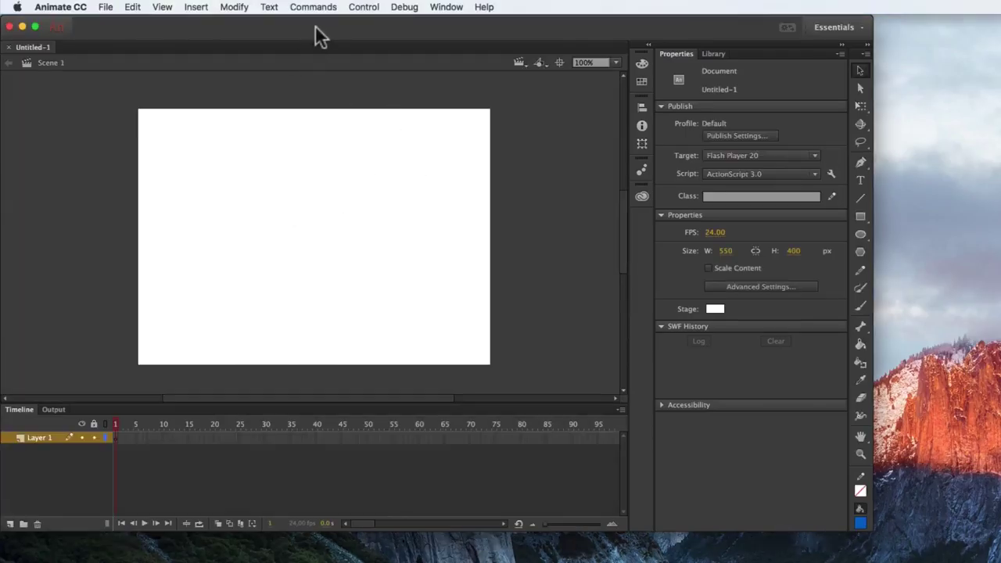
mouse_move(315, 25)
left_mouse_down()
mouse_move(344, 21)
mouse_move(296, 30)
mouse_move(321, 22)
left_mouse_up()
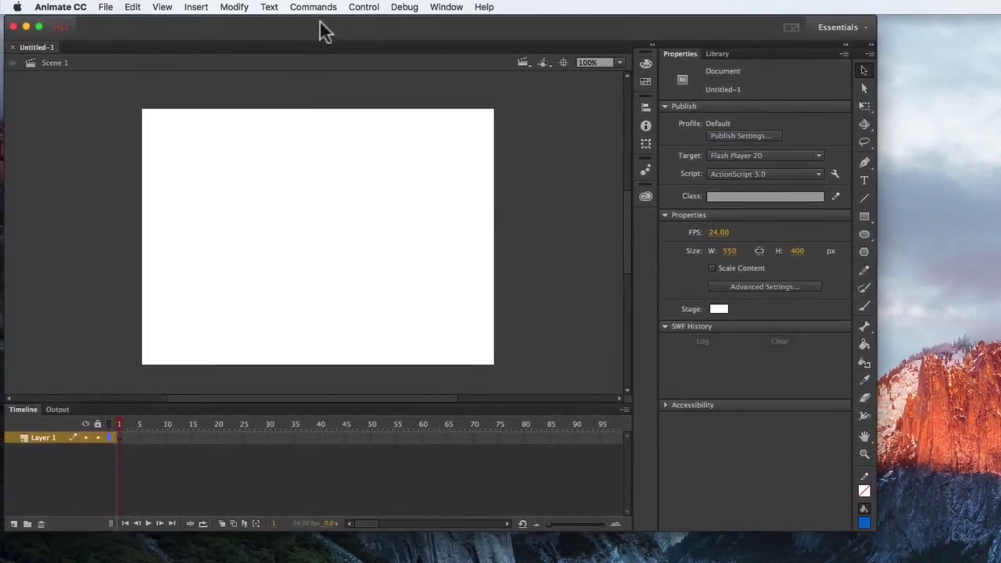
left_click(863, 27)
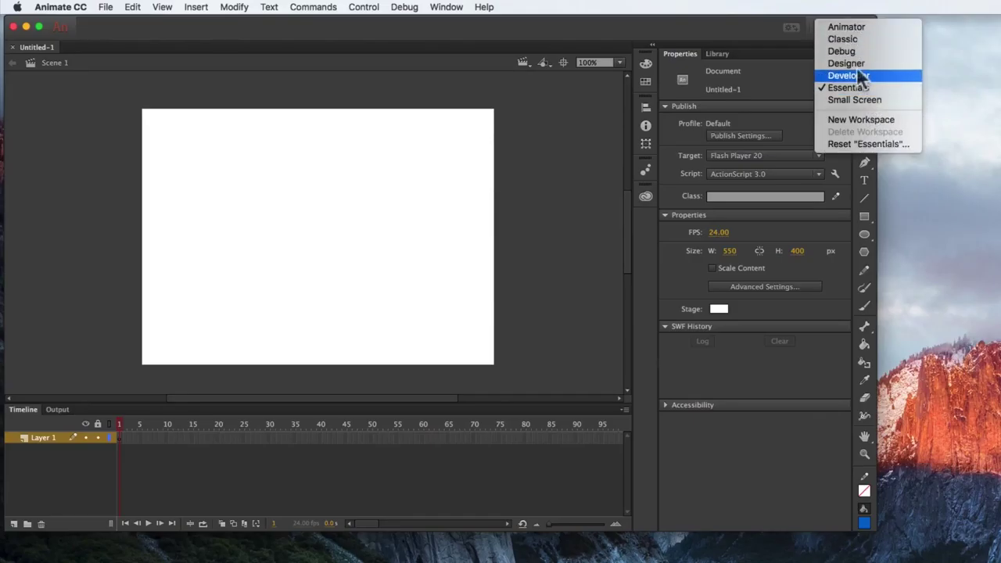
left_click(854, 27)
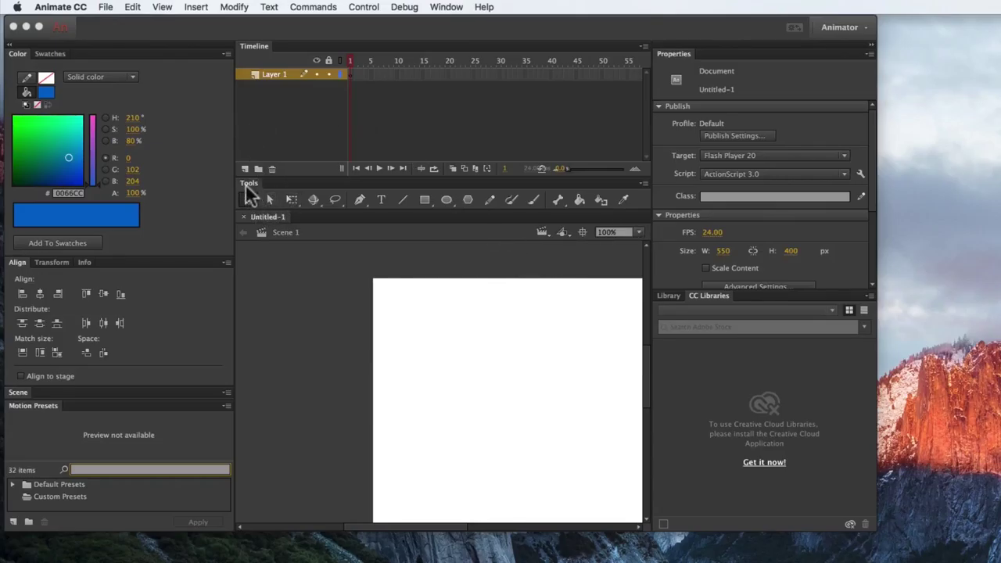
Step: Float the Tools panel, resize it to one column, and dock it narrowly left of the stage
left_click_drag(246, 186, 923, 202)
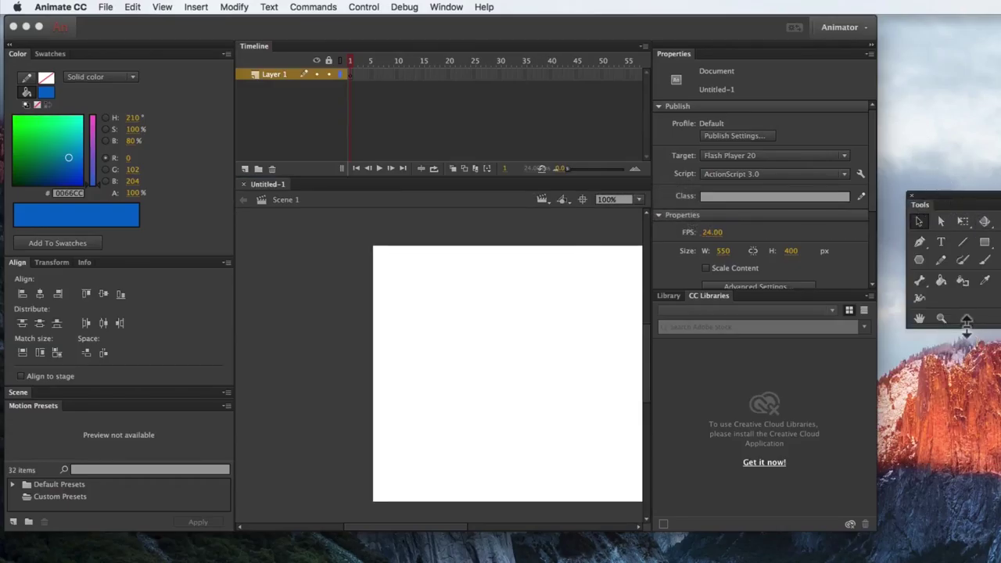
left_click_drag(967, 327, 967, 483)
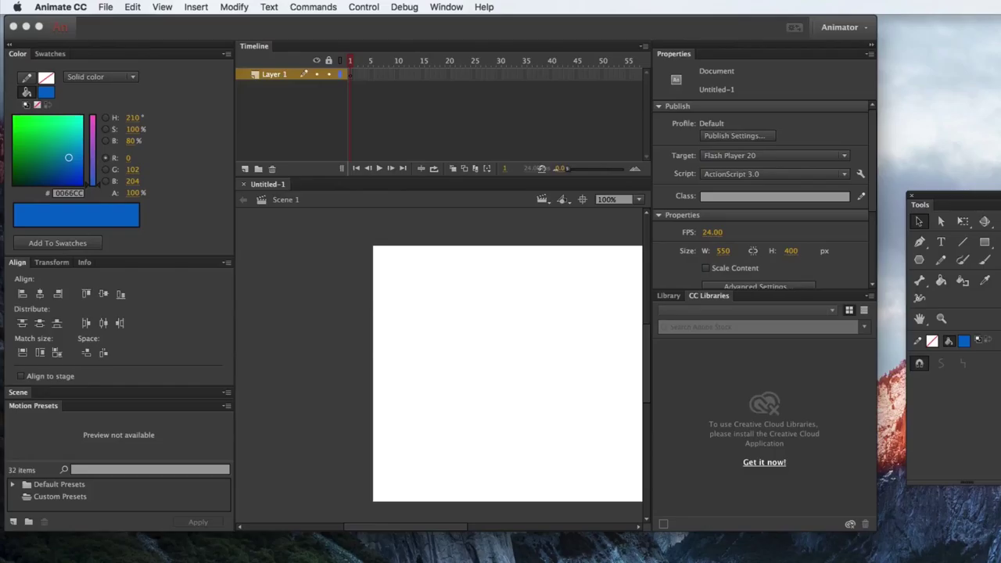
left_click_drag(999, 438, 948, 441)
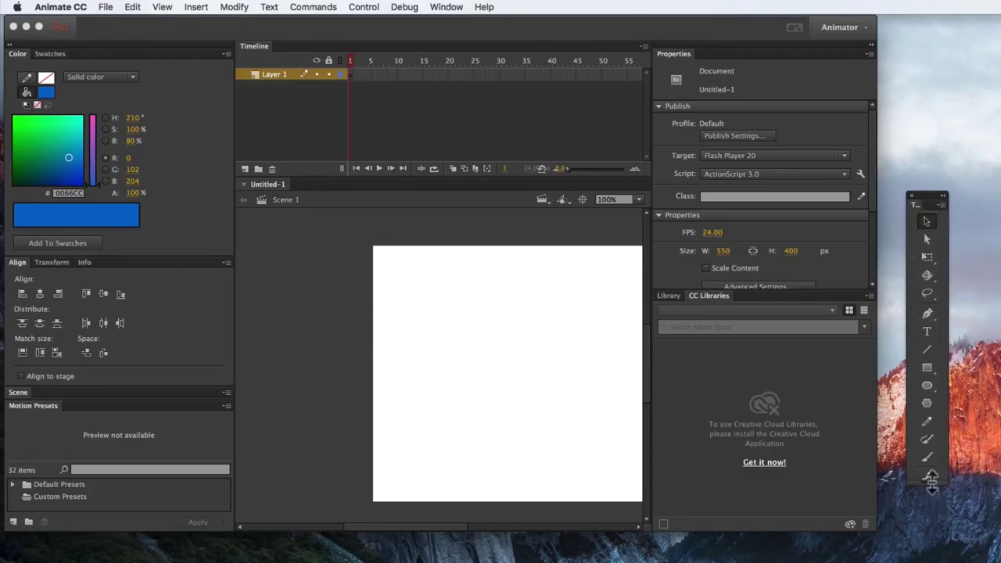
left_click_drag(931, 483, 929, 556)
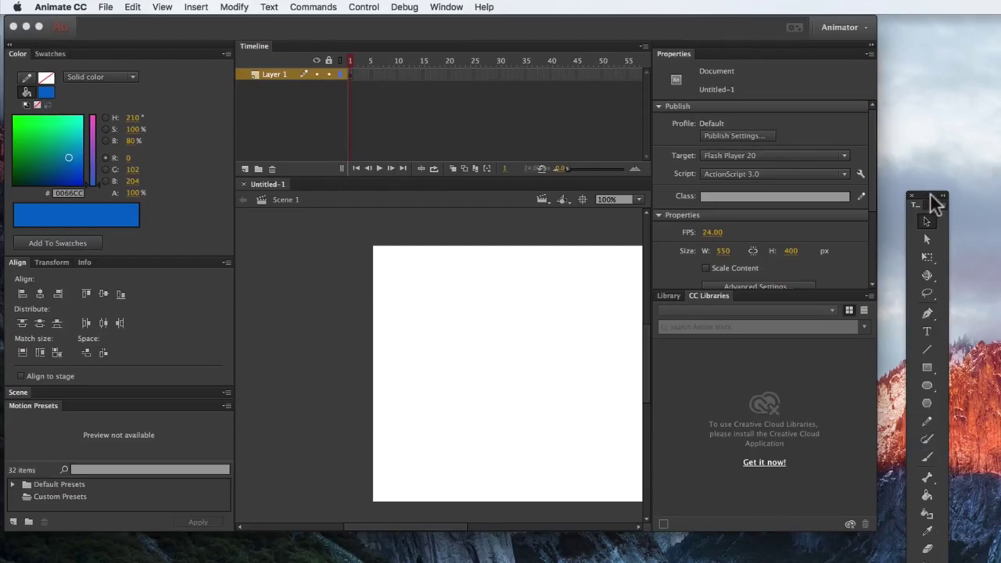
left_click_drag(934, 201, 242, 62)
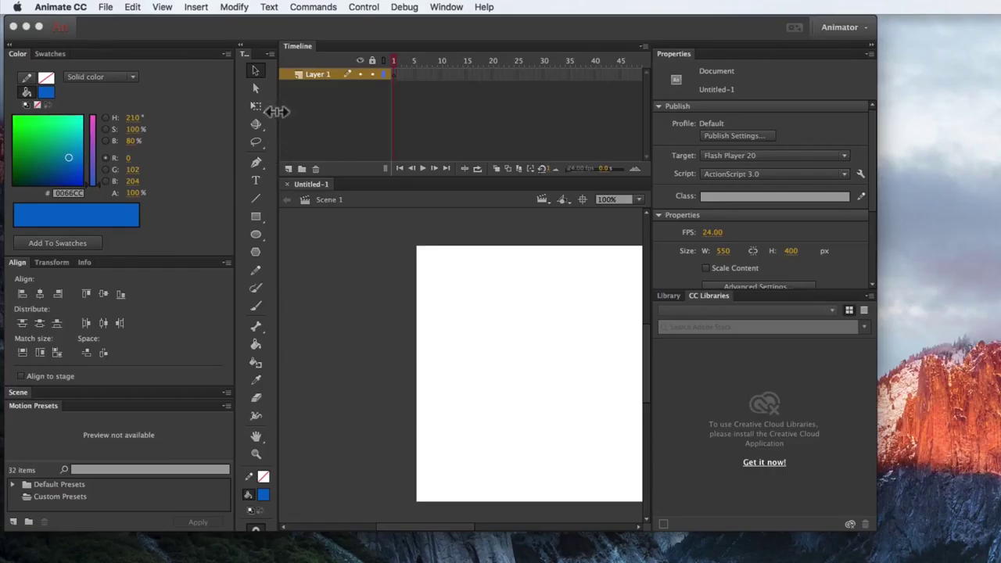
left_click_drag(276, 115, 264, 115)
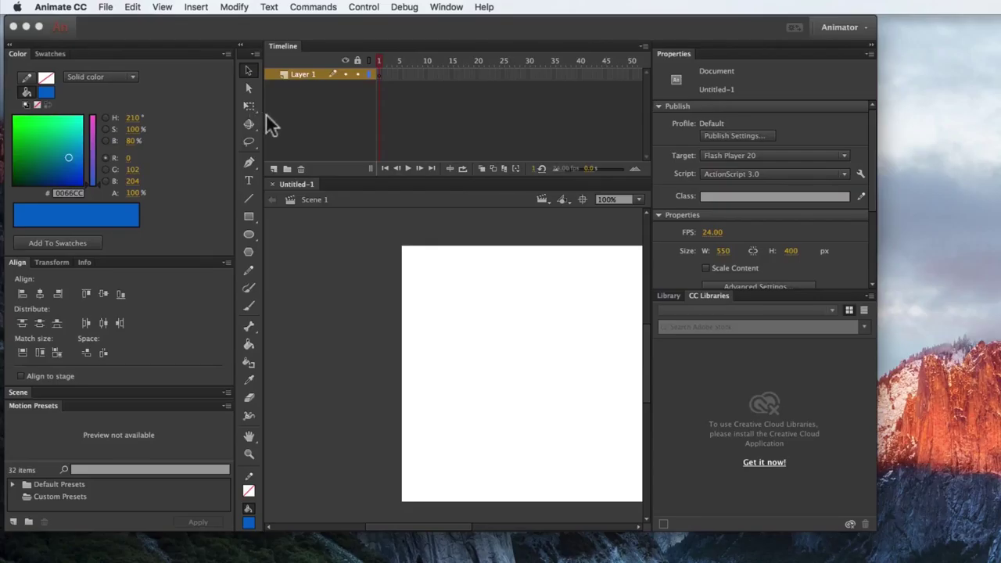
left_click(848, 26)
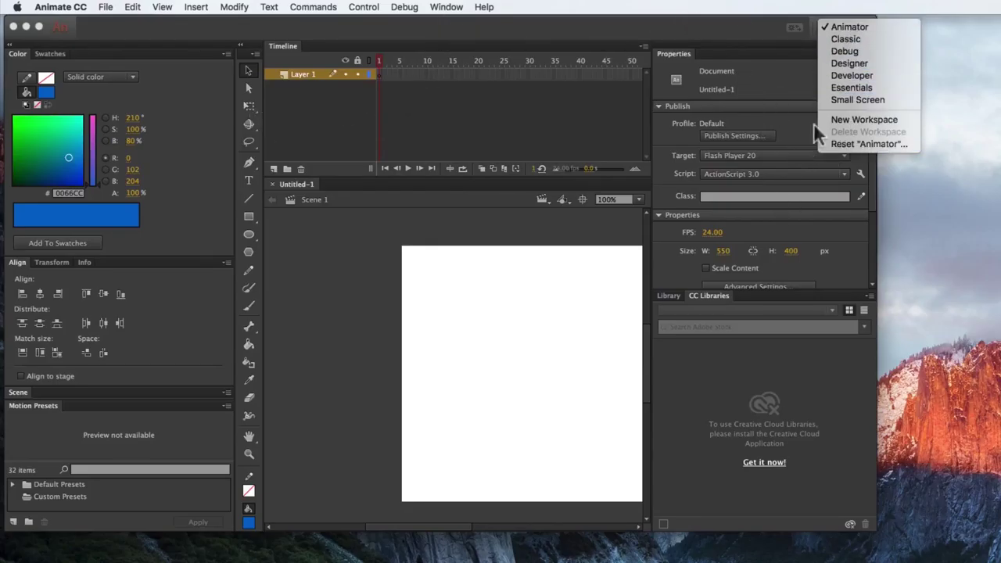
Step: Save the layout as a new workspace named 'cara', then return to the Animator workspace
left_click(861, 120)
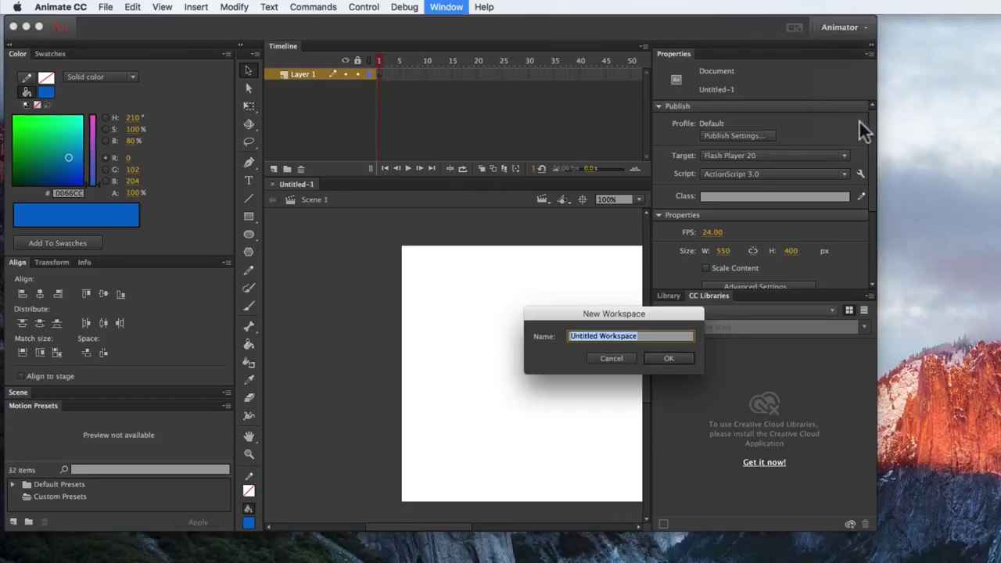
type("cara")
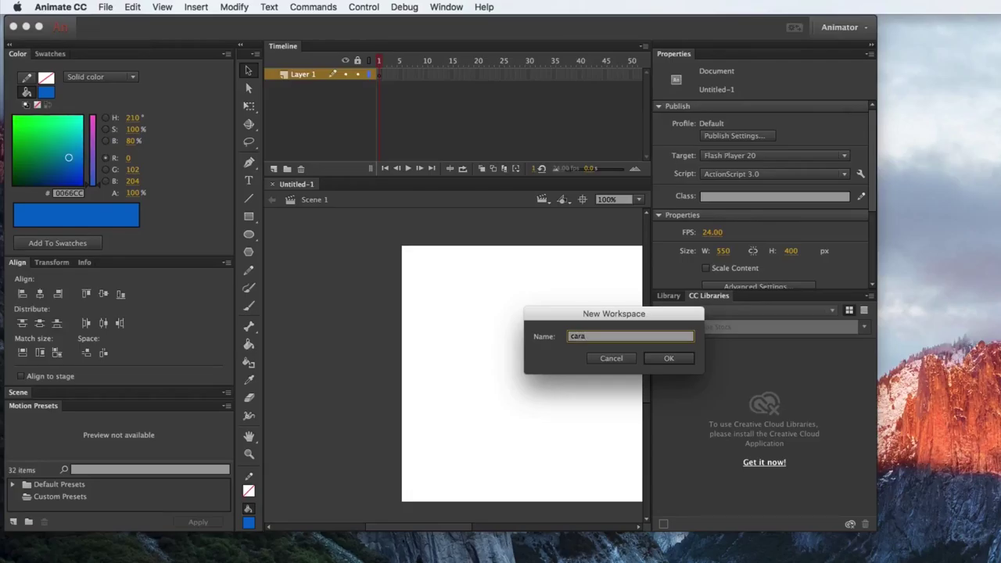
left_click(668, 357)
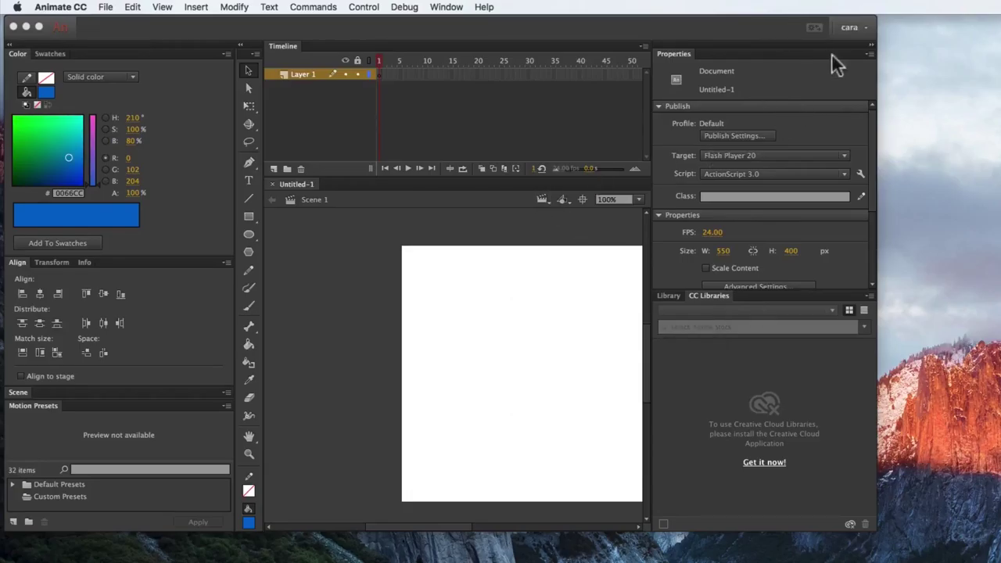
left_click(865, 29)
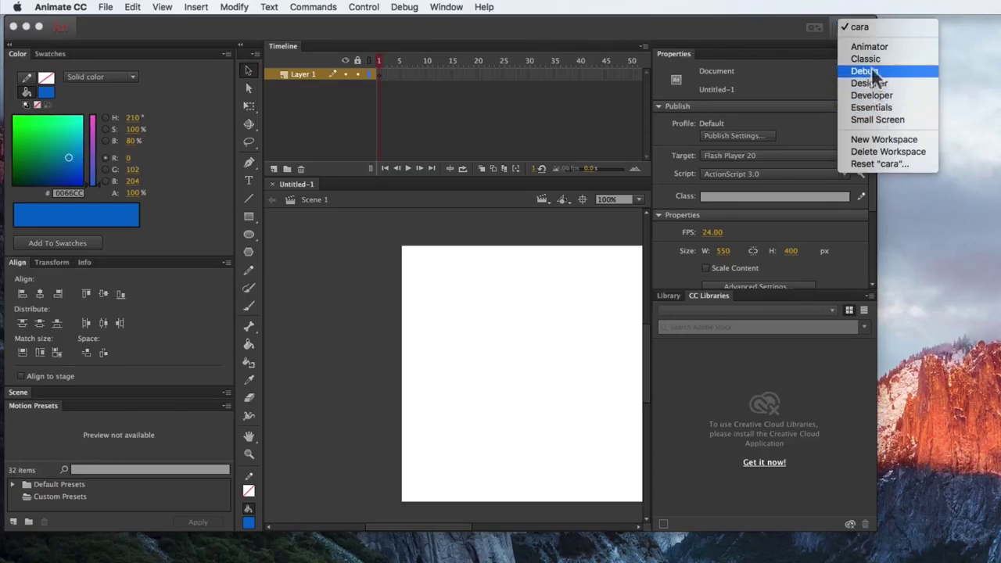
left_click(869, 46)
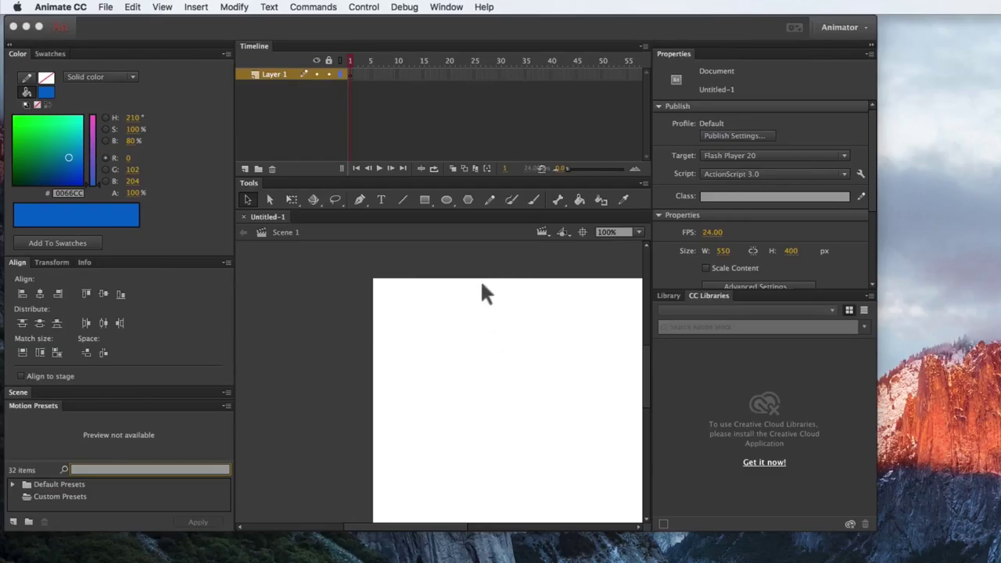
left_click(639, 233)
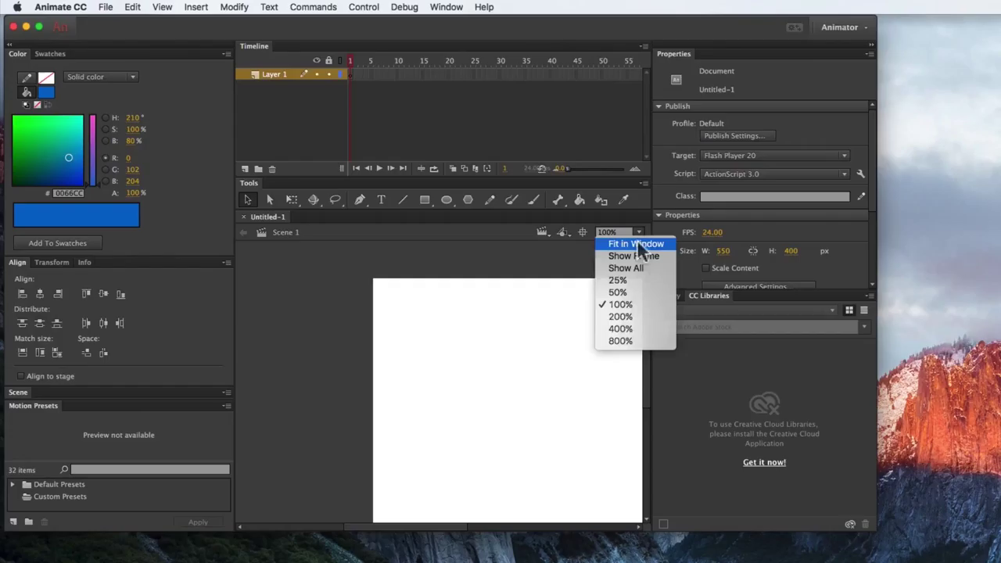
left_click(639, 244)
left_click(640, 233)
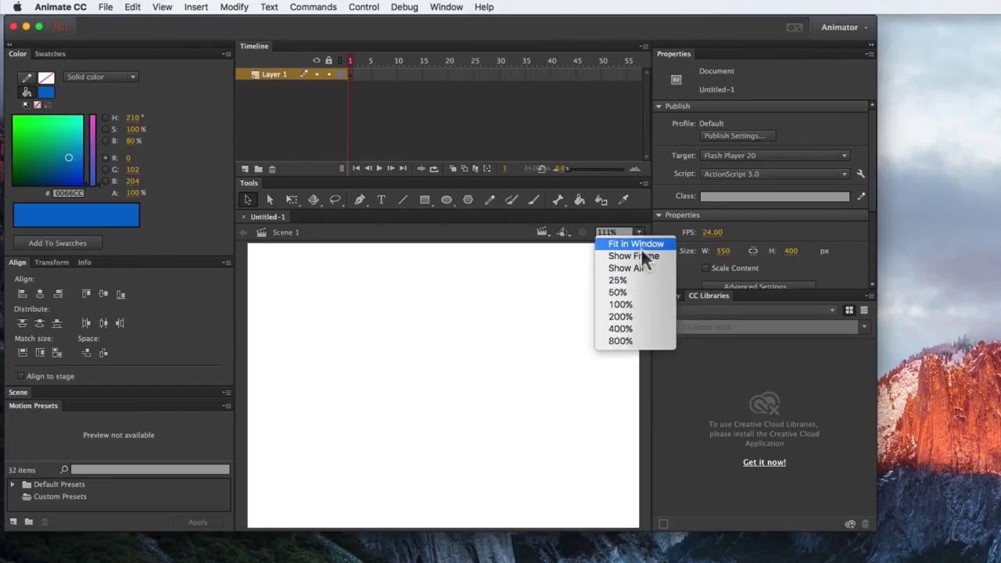
left_click(623, 305)
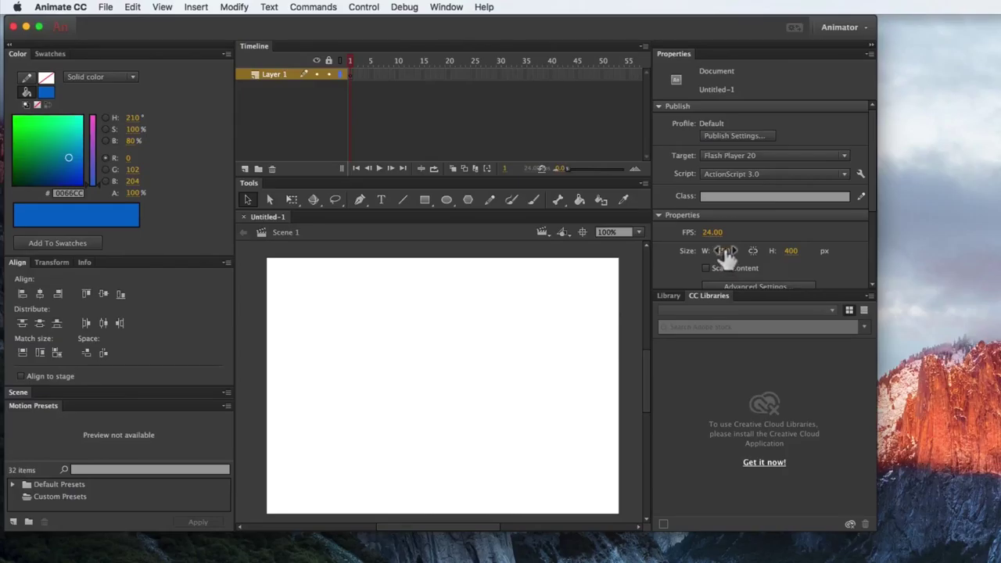
Step: Change the stage size from 550×400 to 1280 × 720 pixels in Properties
left_click(725, 252)
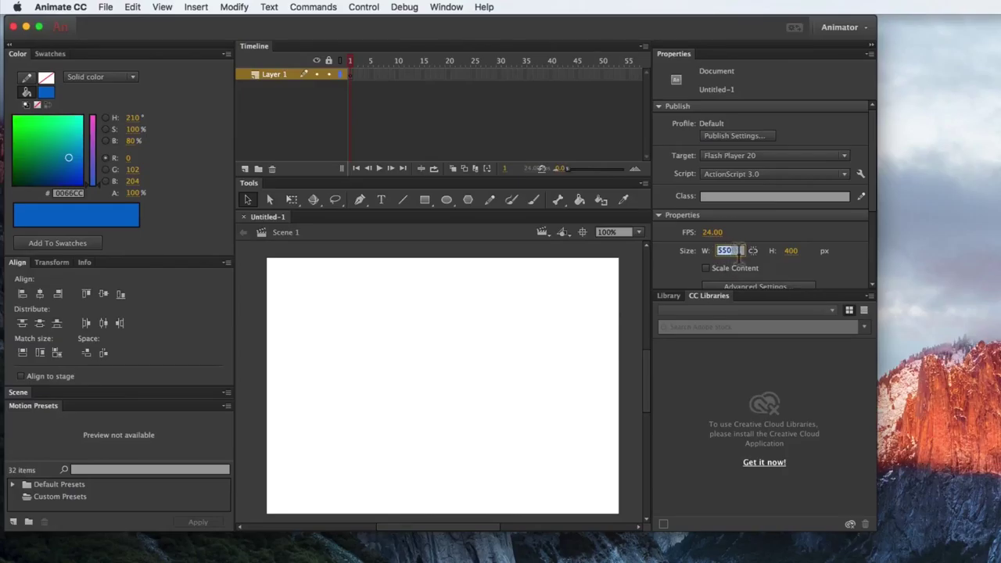
type("1280")
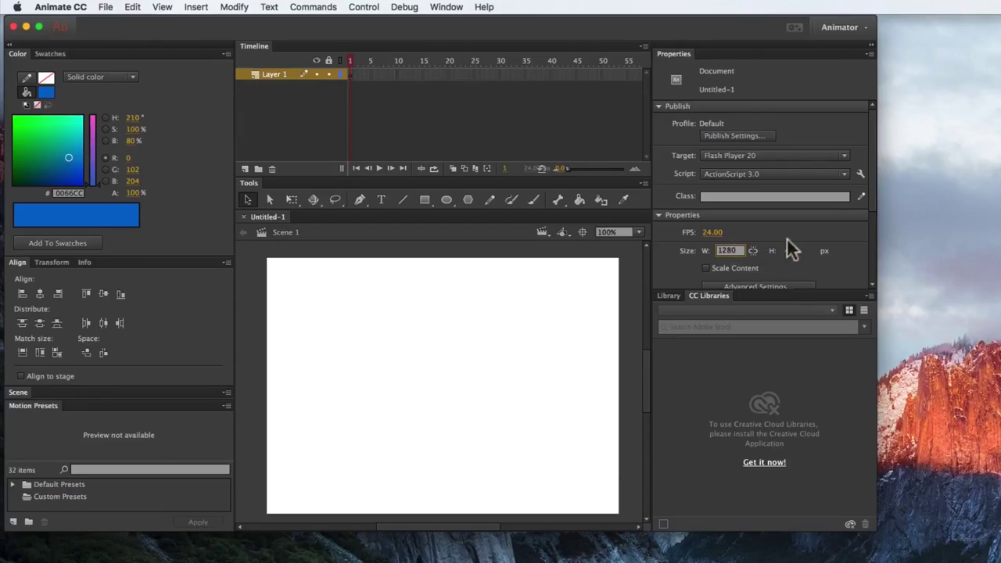
left_click(794, 251)
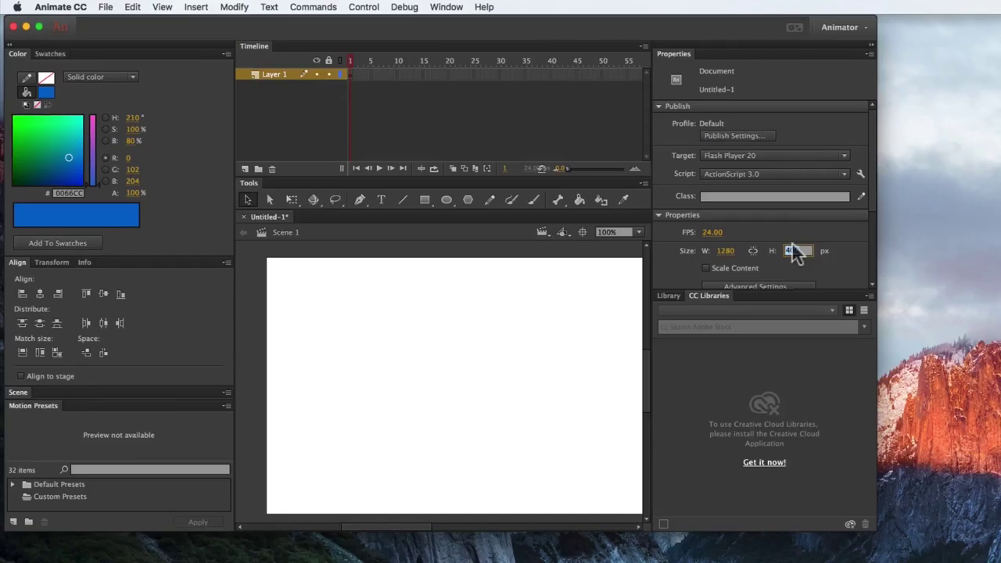
type("720")
key("Return")
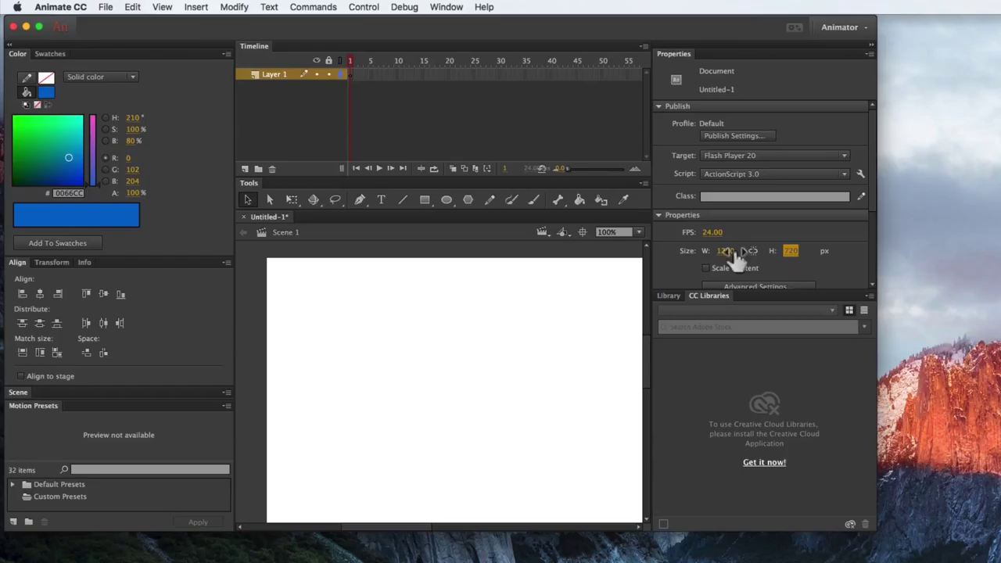
Step: Widen the stage area beside Properties and show the stage at 50% magnification
left_click(638, 232)
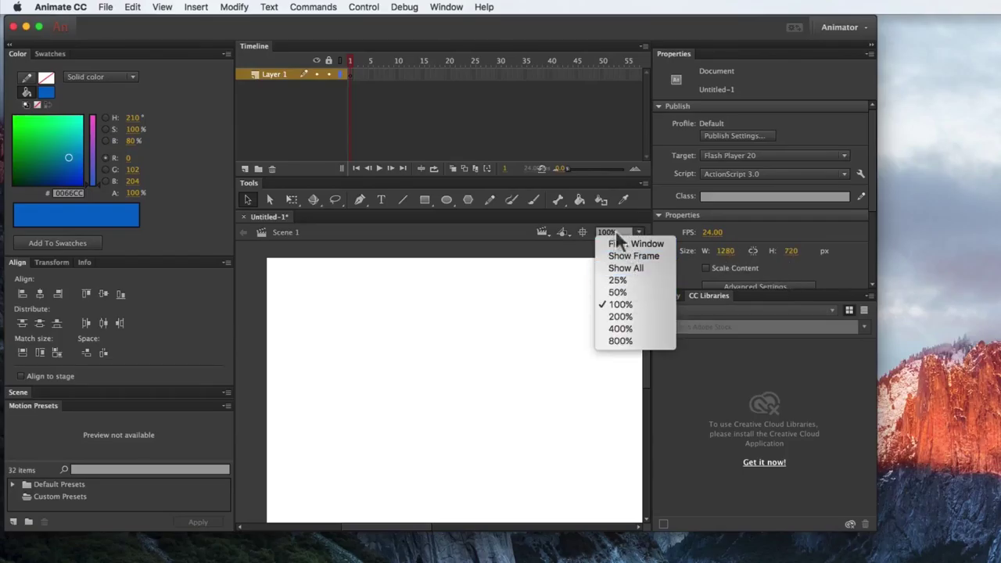
left_click(618, 233)
double_click(613, 232)
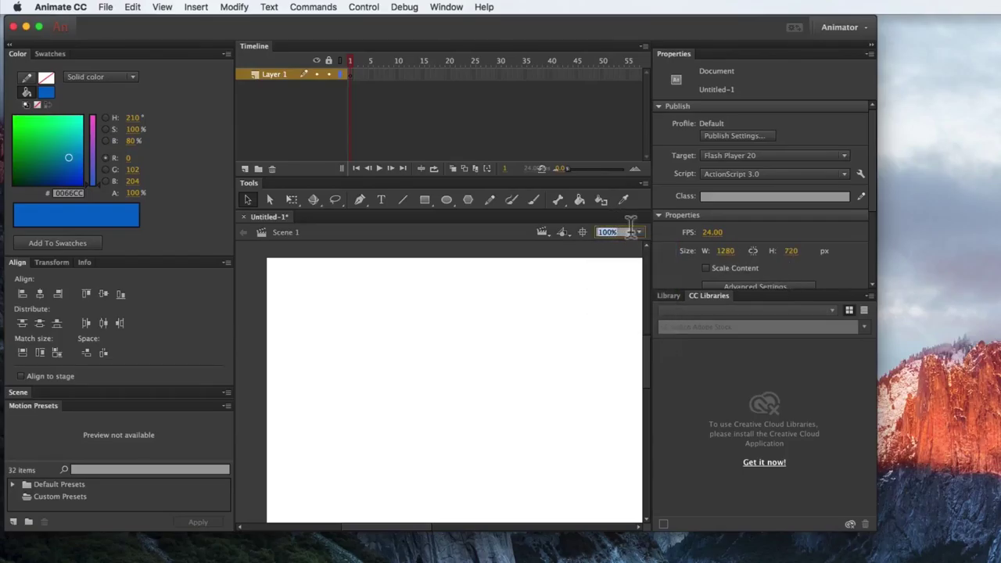
type("75")
key("Return")
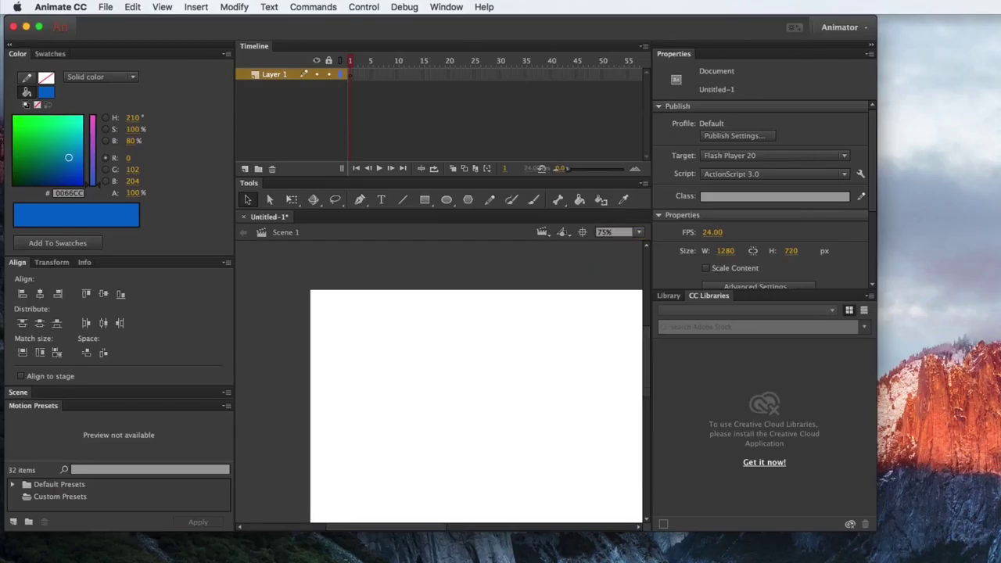
key("super+minus")
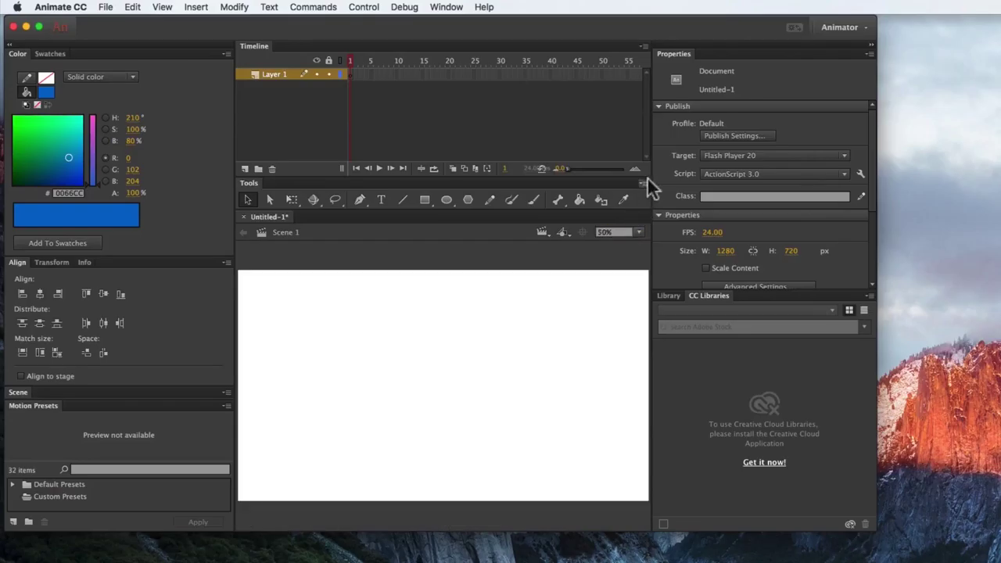
left_click(637, 232)
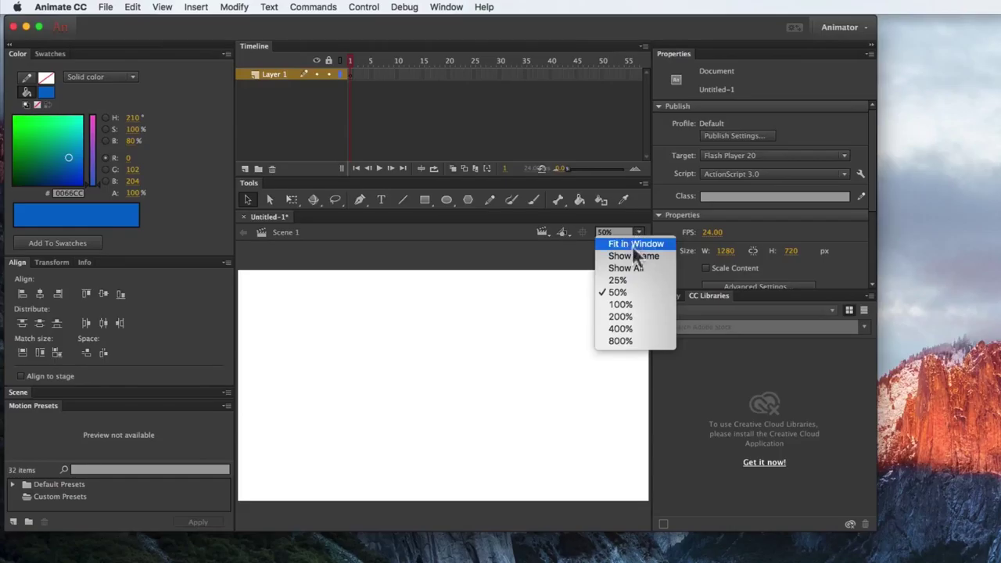
left_click(626, 293)
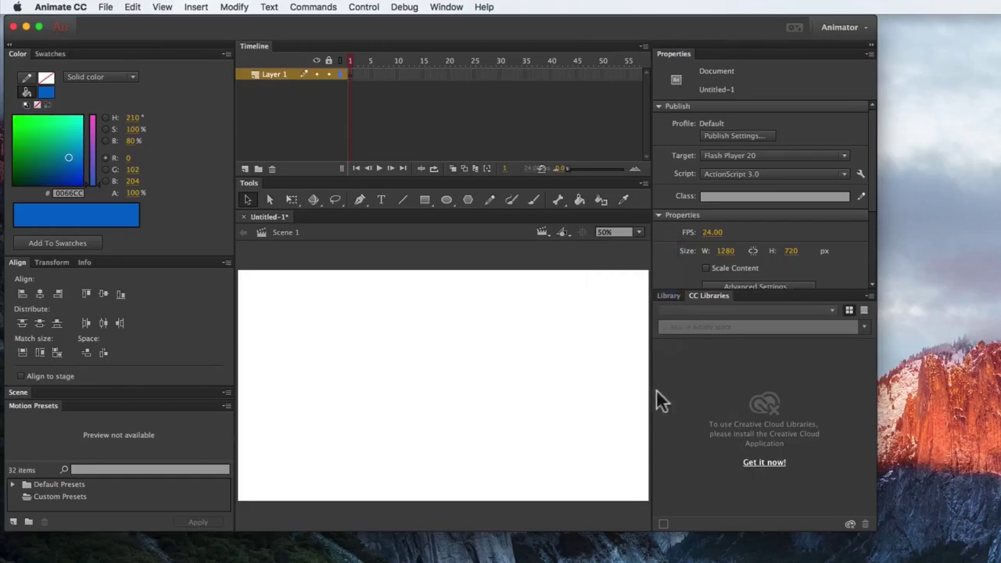
left_click_drag(651, 236, 671, 235)
left_click(665, 229)
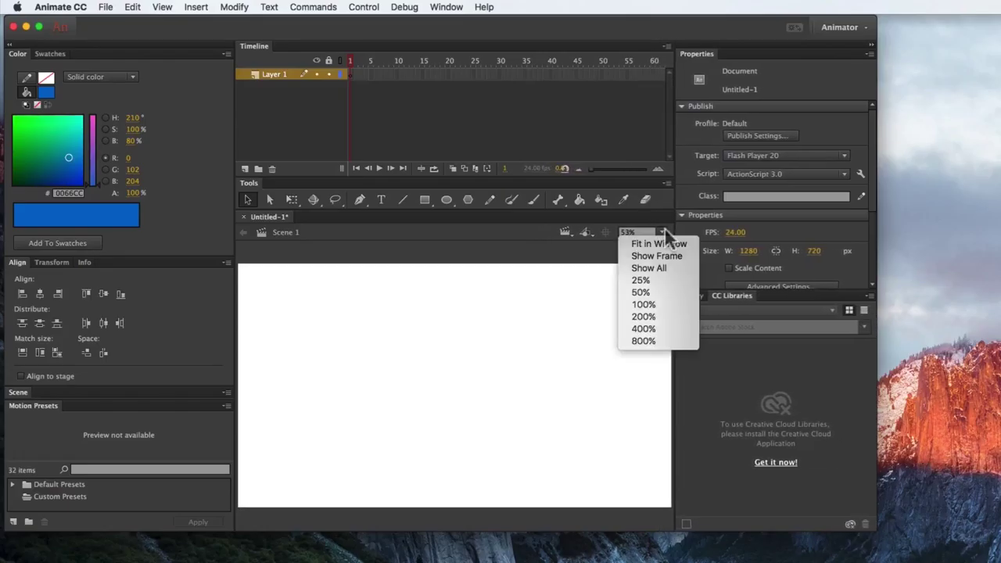
left_click(649, 292)
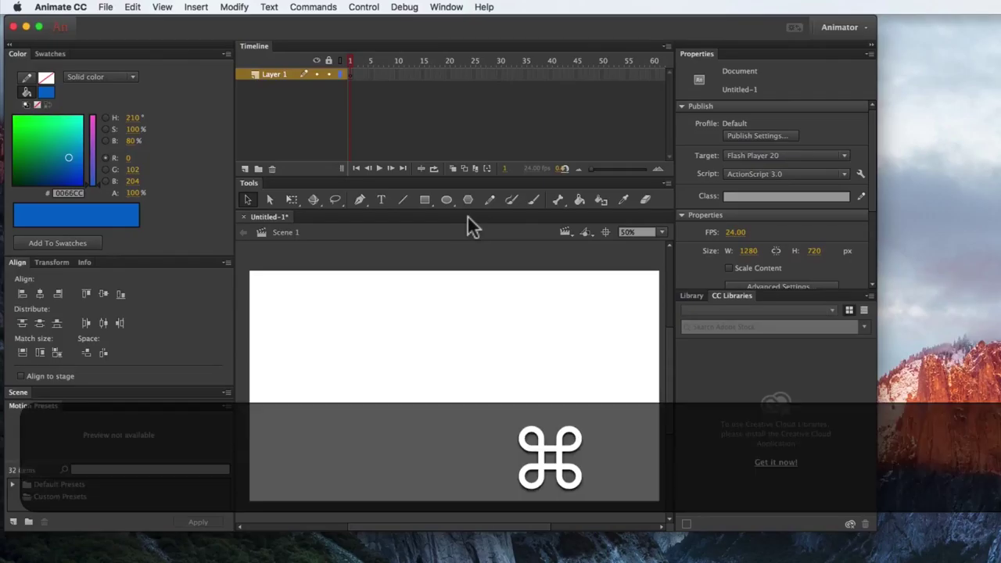
Step: Save the document to the Desktop as animate01.fla with the extension shown
key("super+s")
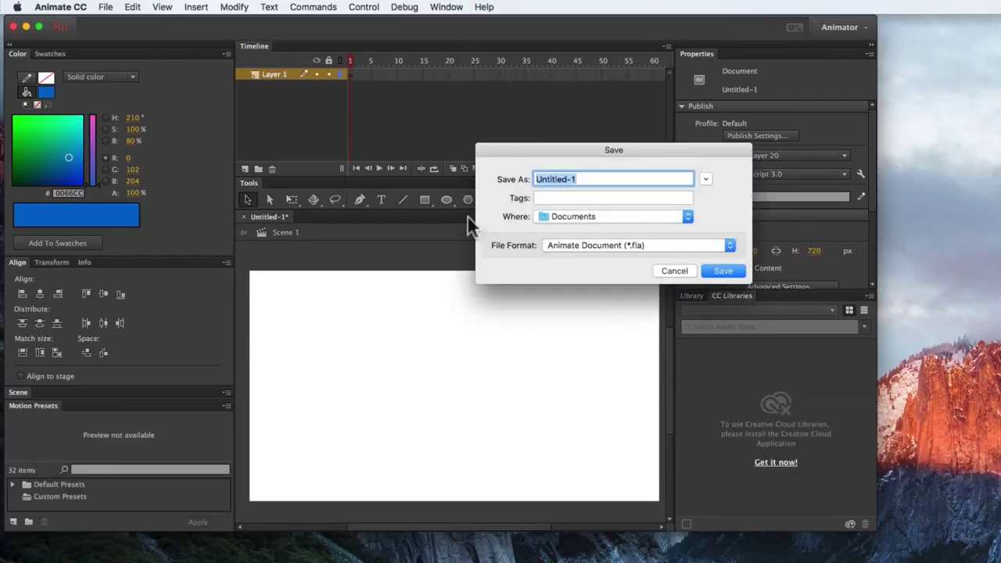
type("FL")
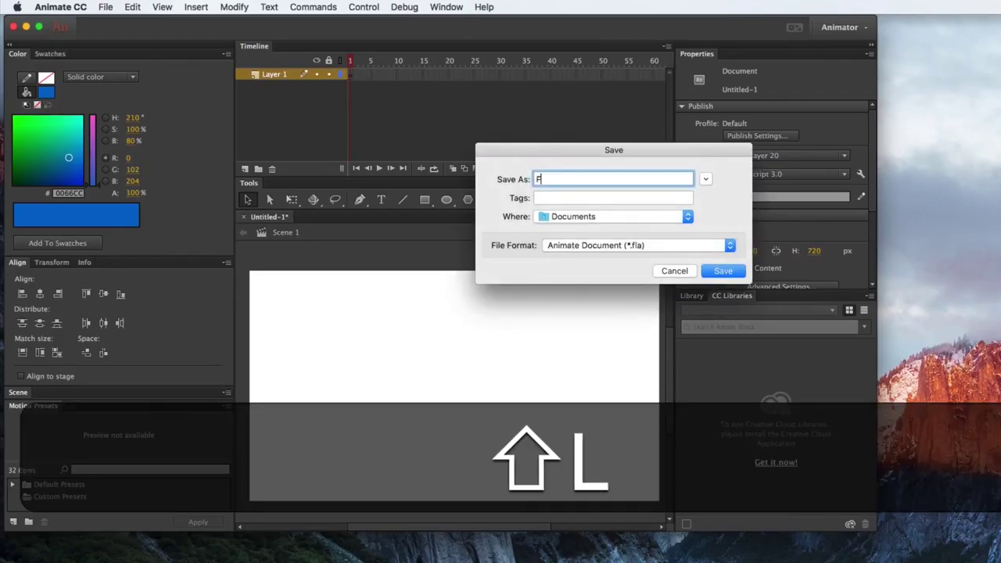
key("BackSpace")
key("BackSpace")
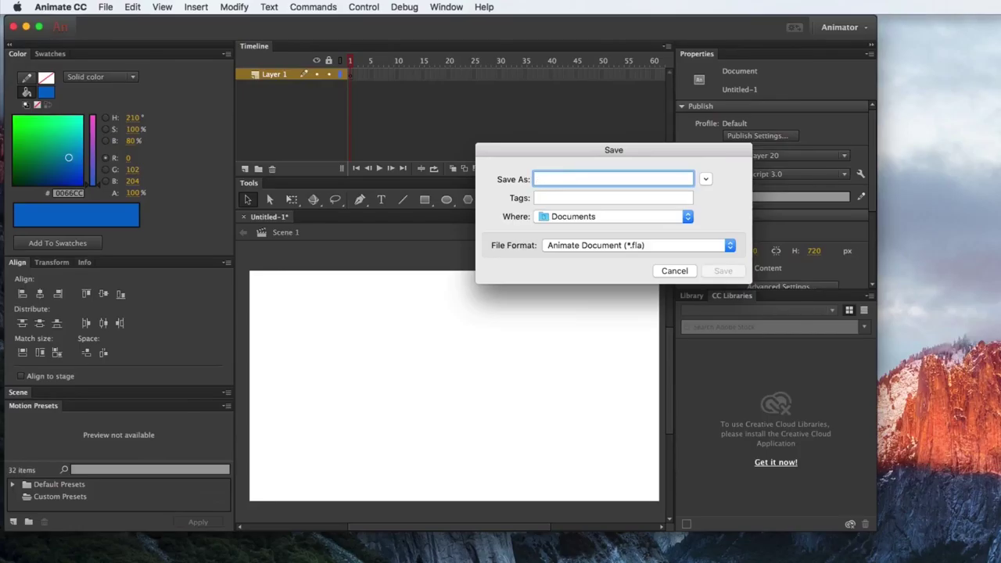
type("animat")
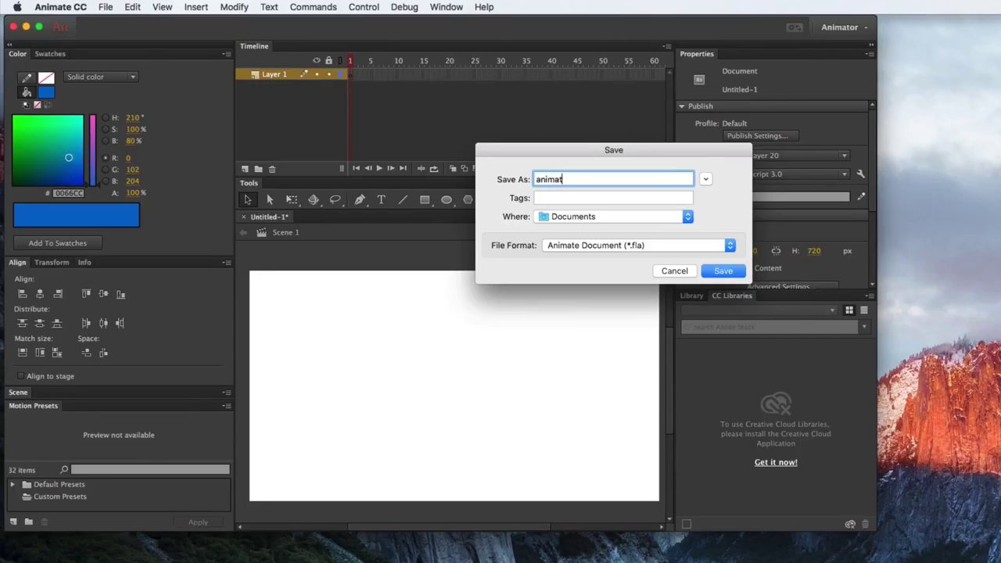
type("e01")
left_click(706, 179)
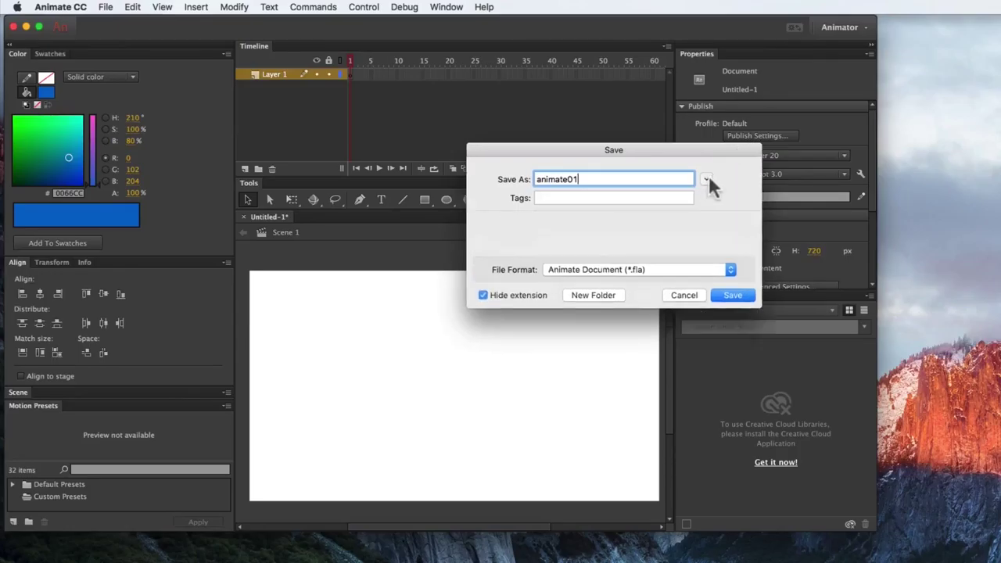
left_click(404, 508)
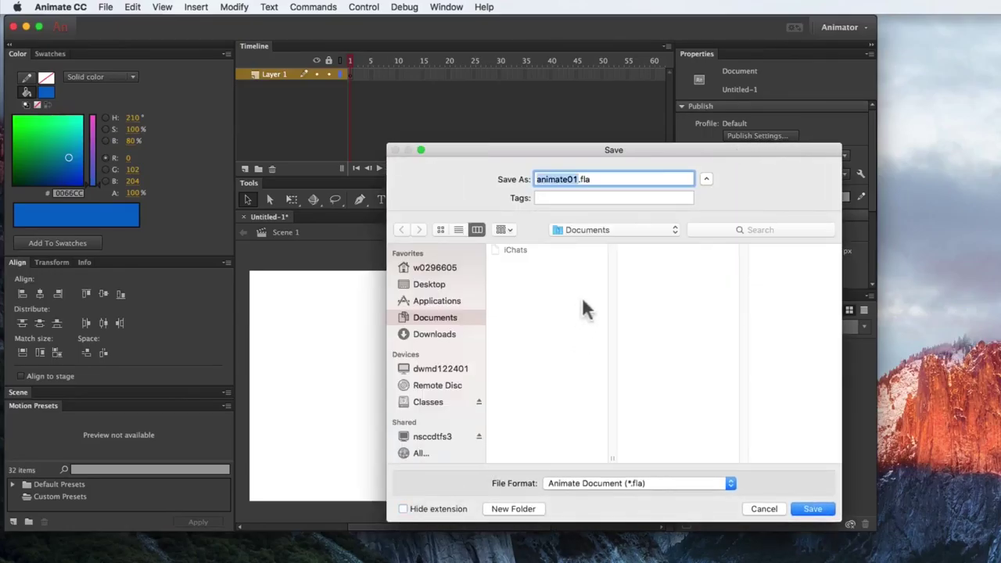
triple_click(587, 179)
left_click(438, 287)
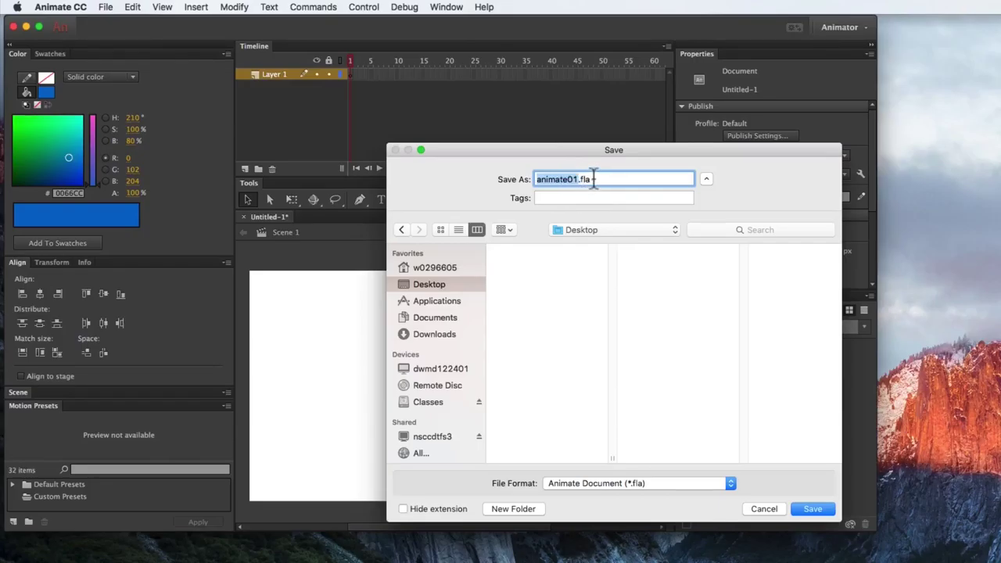
left_click(818, 508)
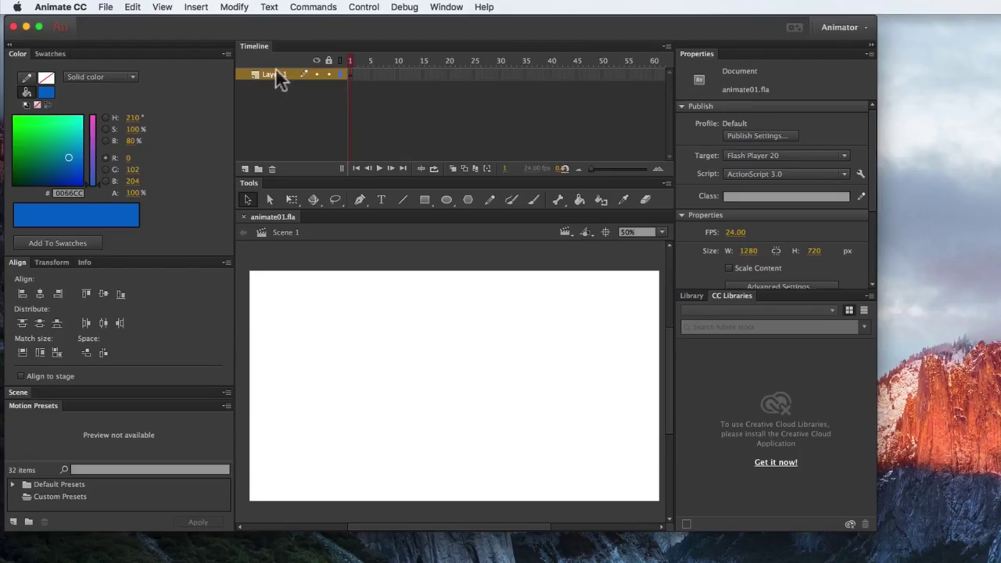
Step: Rename Layer 1 to 'background', then deselect to show the document settings
left_click(277, 72)
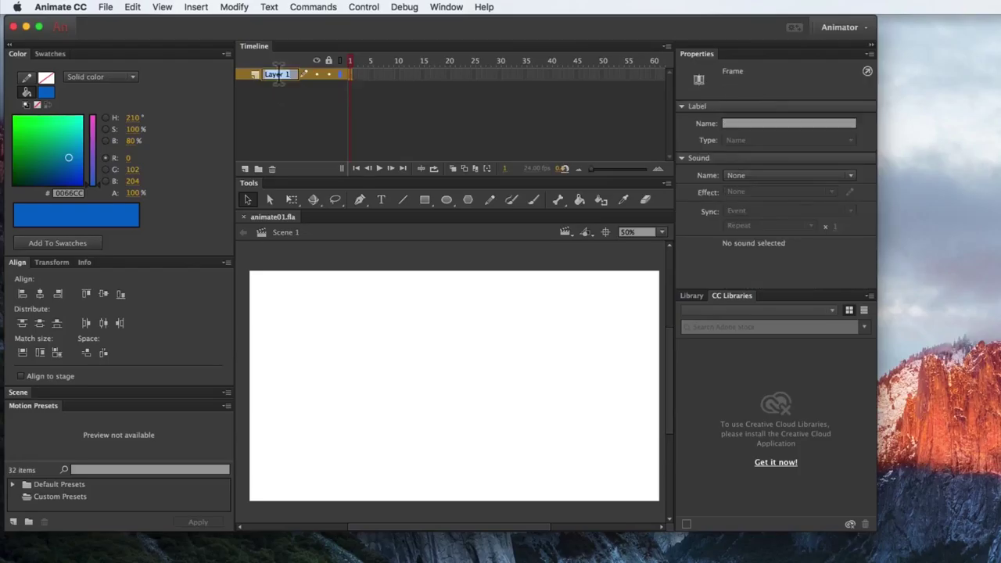
type("back")
type("groun")
type("d")
left_click(261, 92)
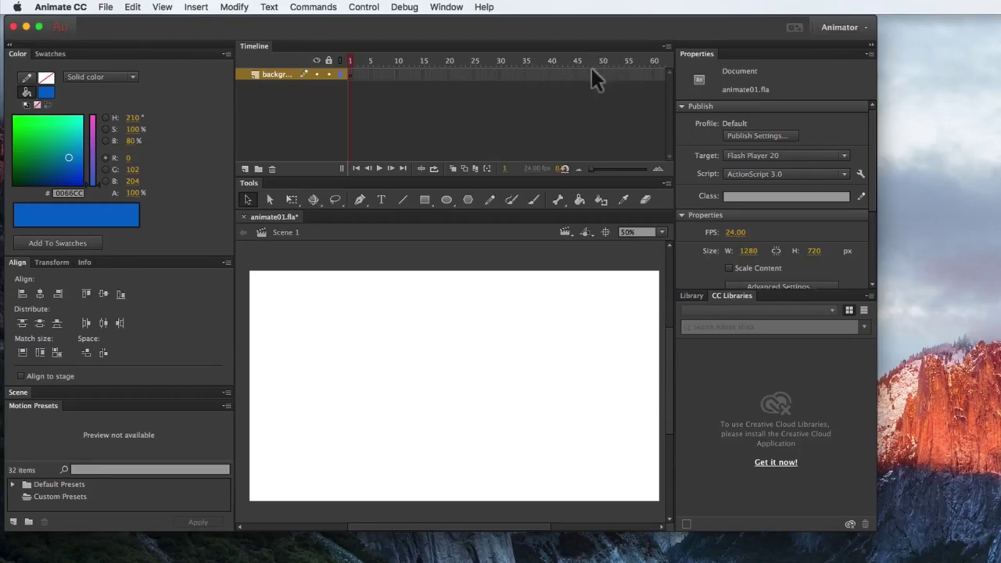
left_click(351, 76)
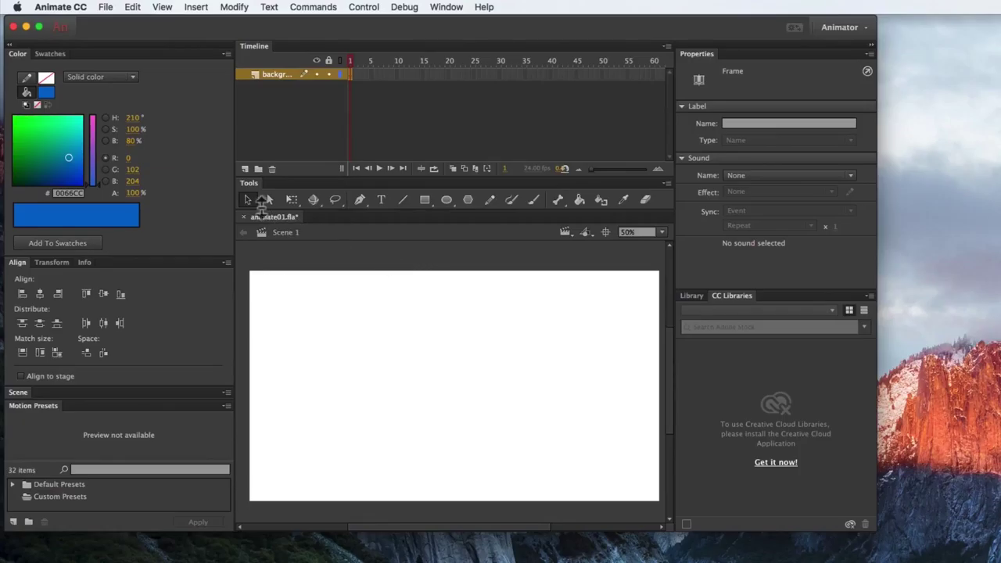
left_click(506, 343)
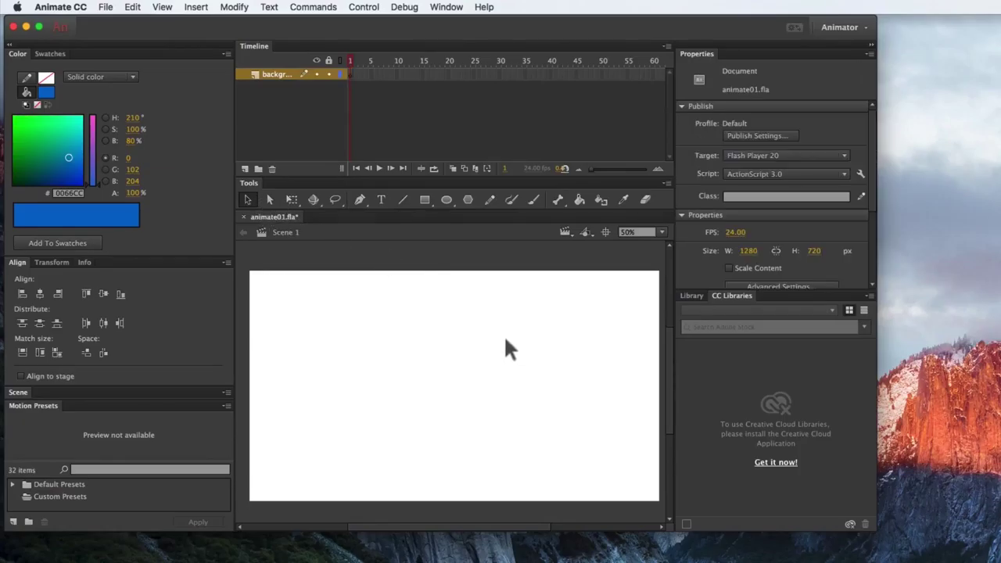
scroll(763, 197, "down", 5)
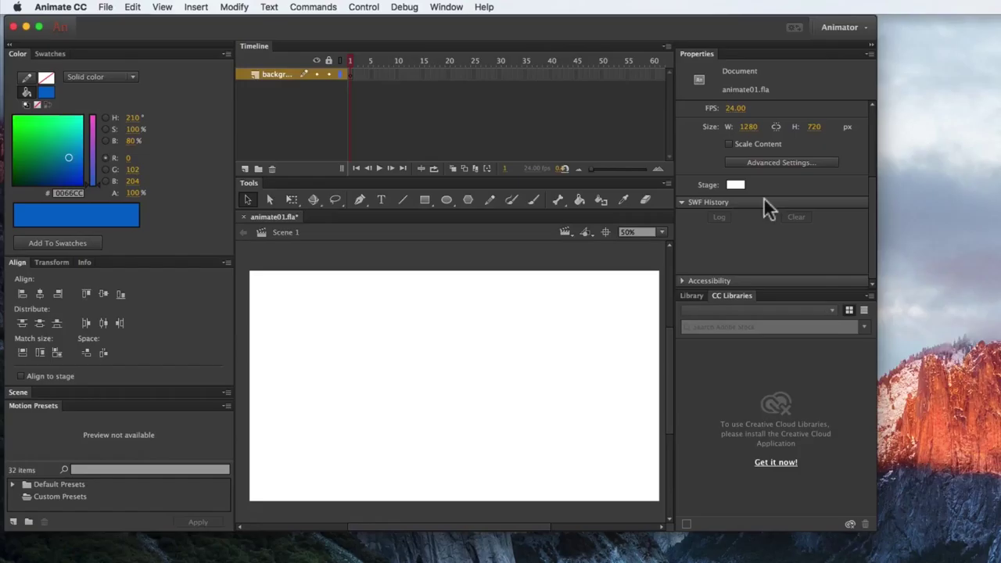
scroll(763, 197, "up", 2)
scroll(758, 203, "down", 1)
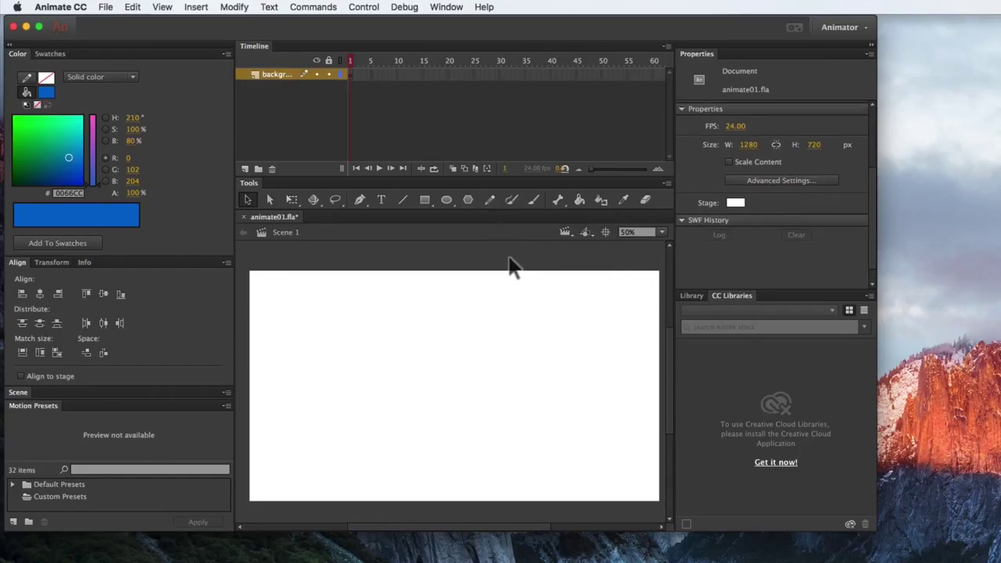
left_click(736, 206)
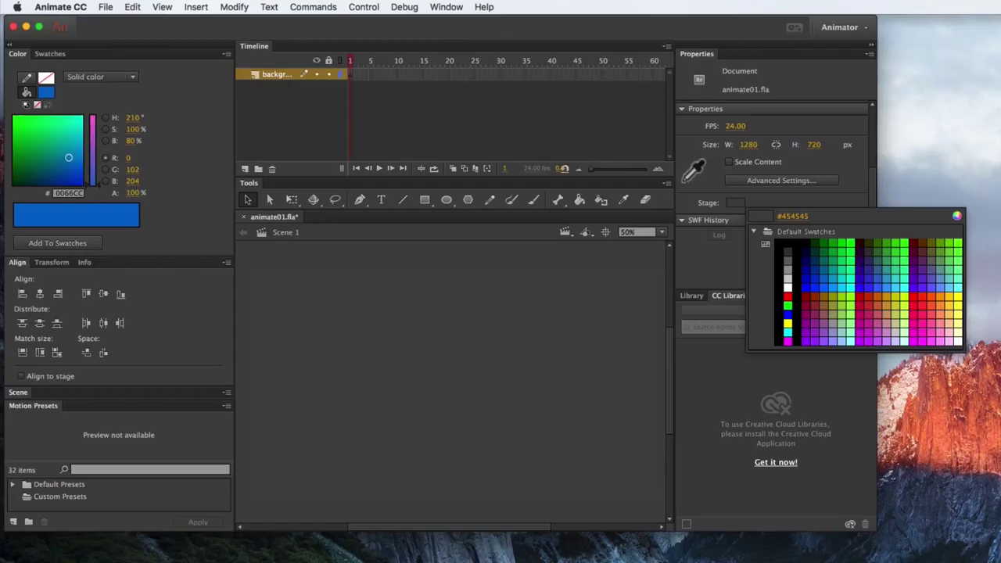
left_click(787, 286)
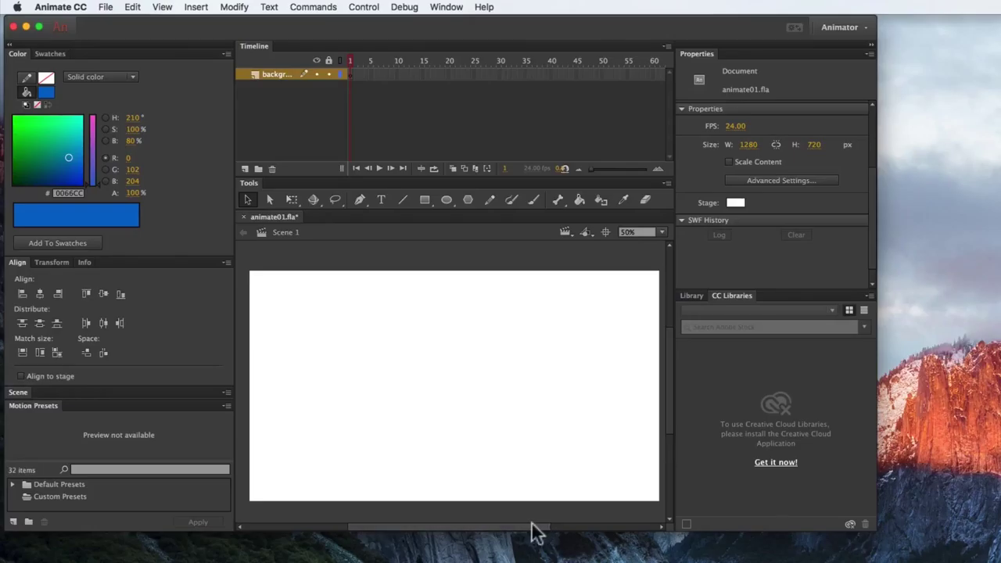
left_click_drag(531, 530, 534, 532)
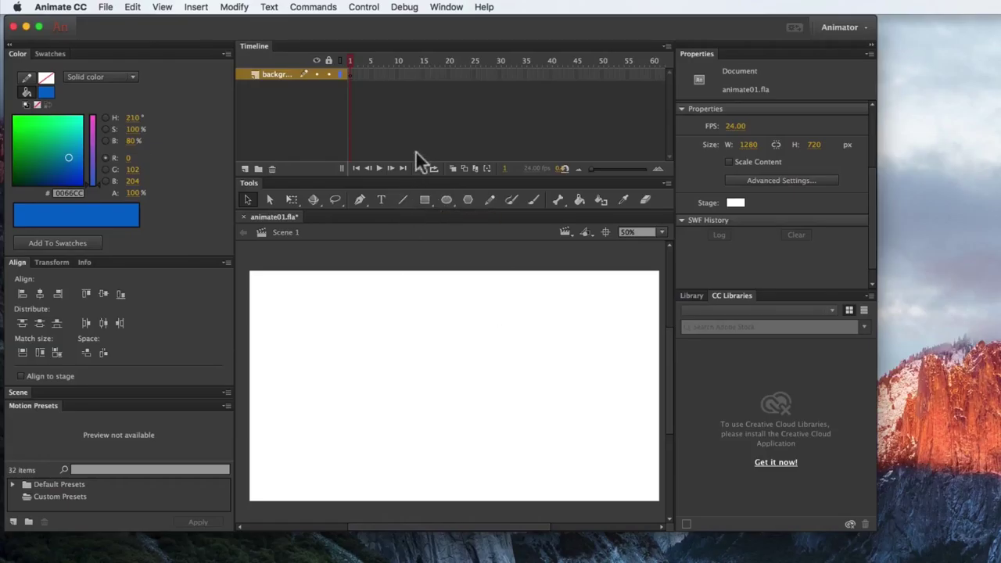
Step: Select the Rectangle tool, with corner radius 0 and object drawing off
left_click(424, 200)
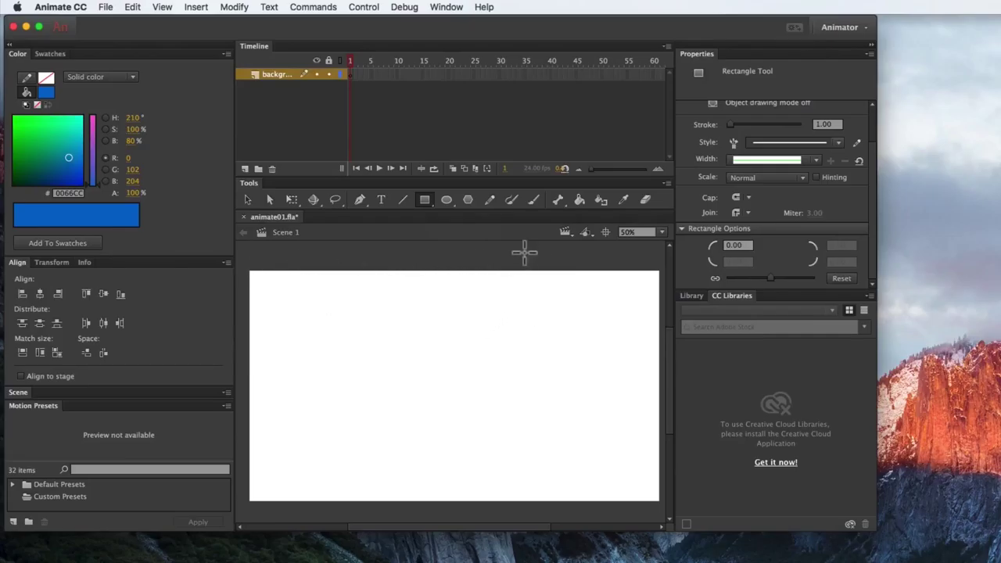
scroll(774, 202, "up", 3)
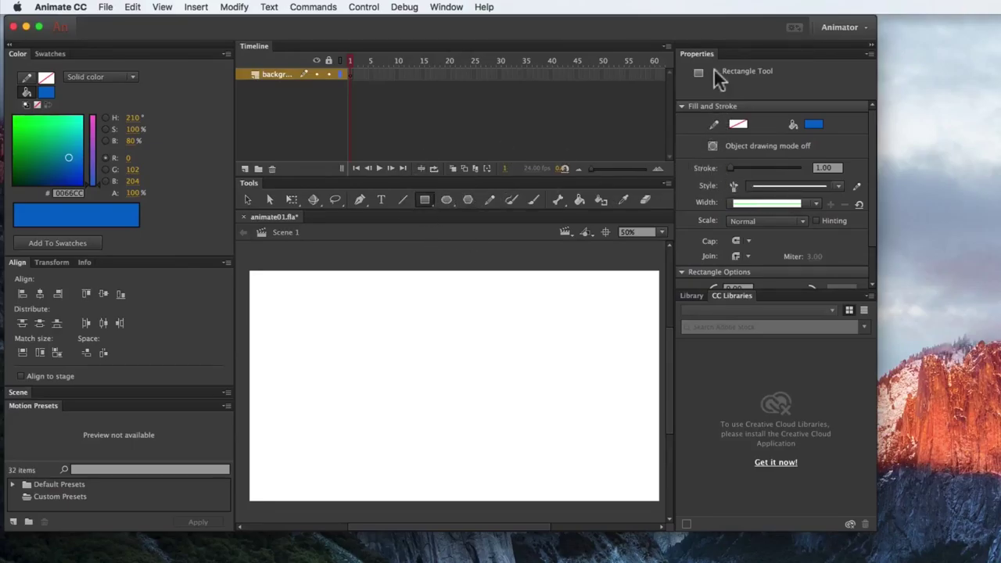
left_click_drag(428, 207, 468, 196)
Step: Set the fill to dark grey #454545, then change the fill type to Linear gradient
left_click(133, 77)
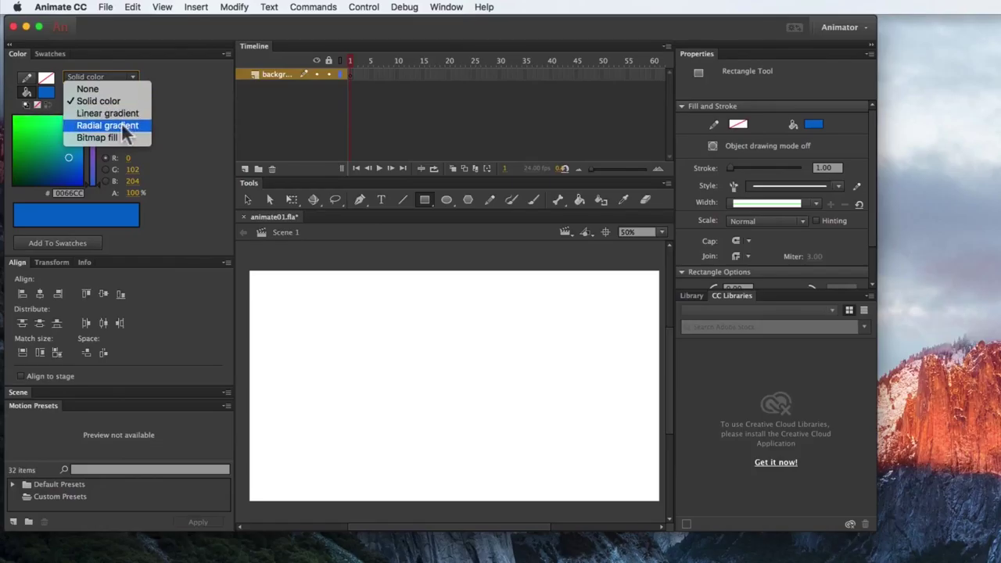
left_click(170, 107)
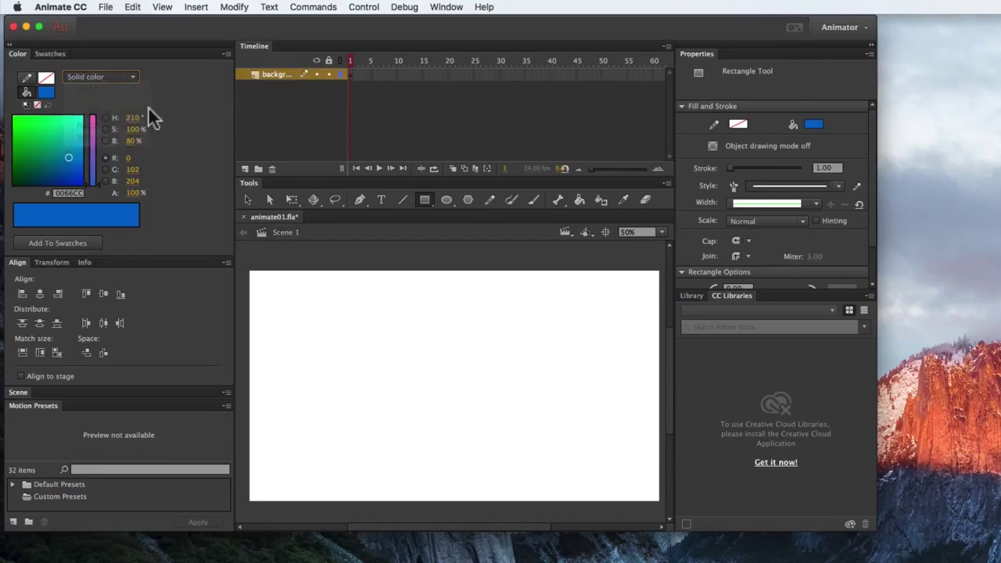
left_click(47, 92)
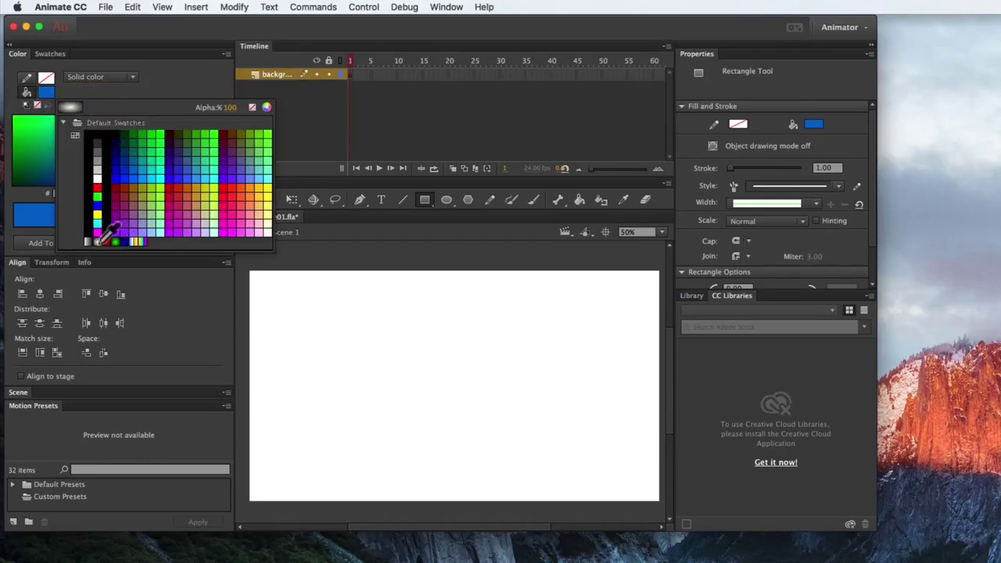
left_click(121, 93)
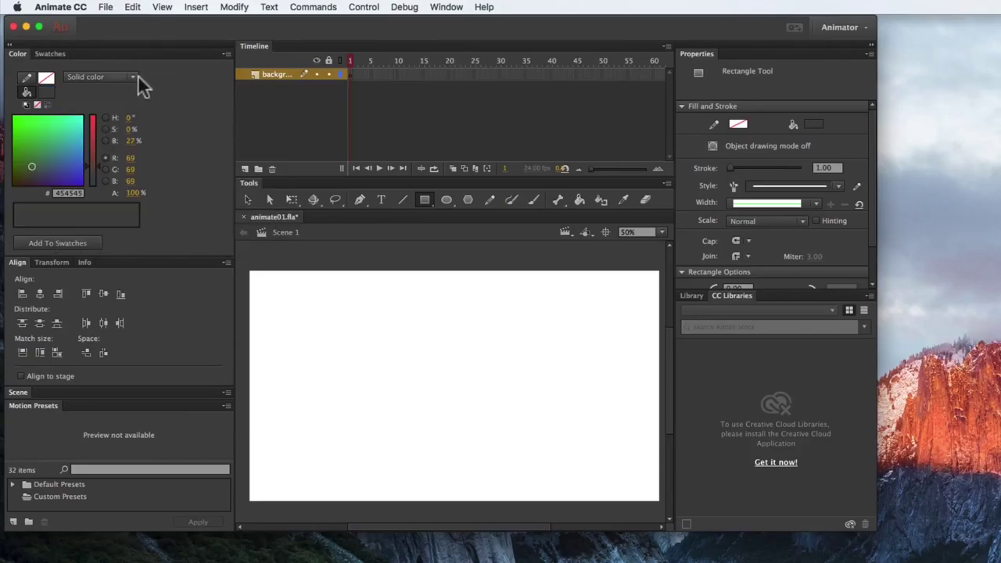
left_click(135, 76)
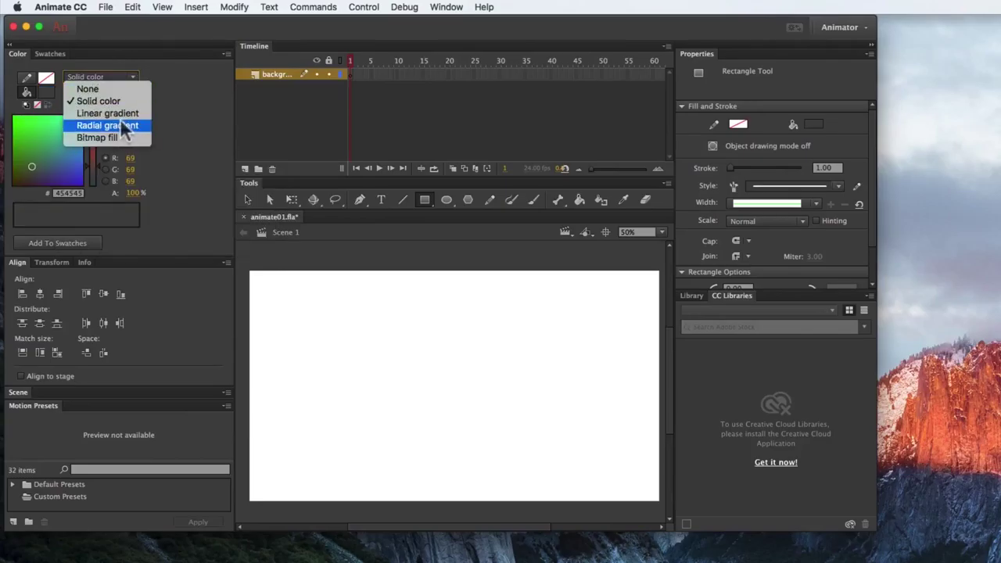
left_click(117, 111)
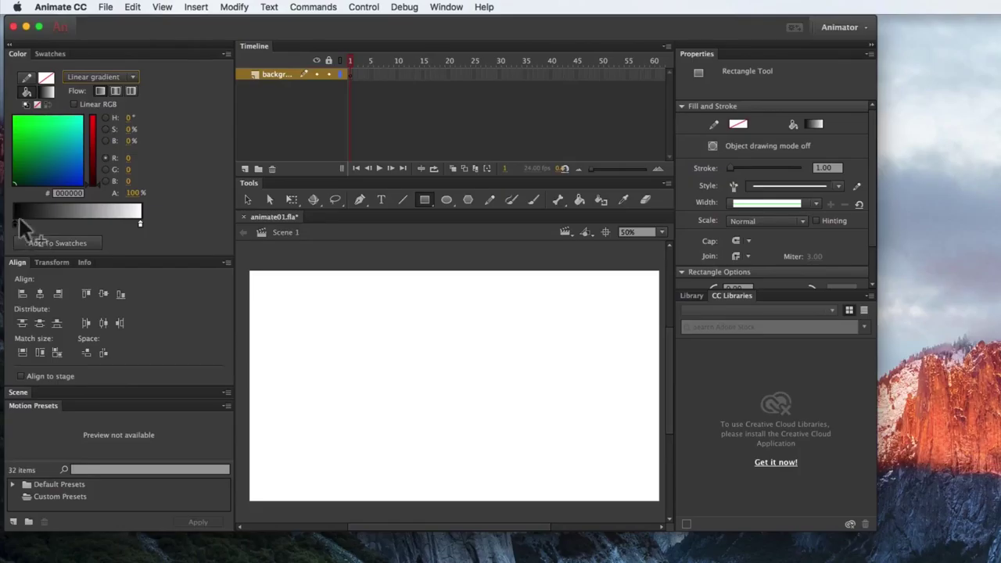
Step: Recolour the gradient's stops, turning the white end stop green
left_click_drag(41, 152, 73, 168)
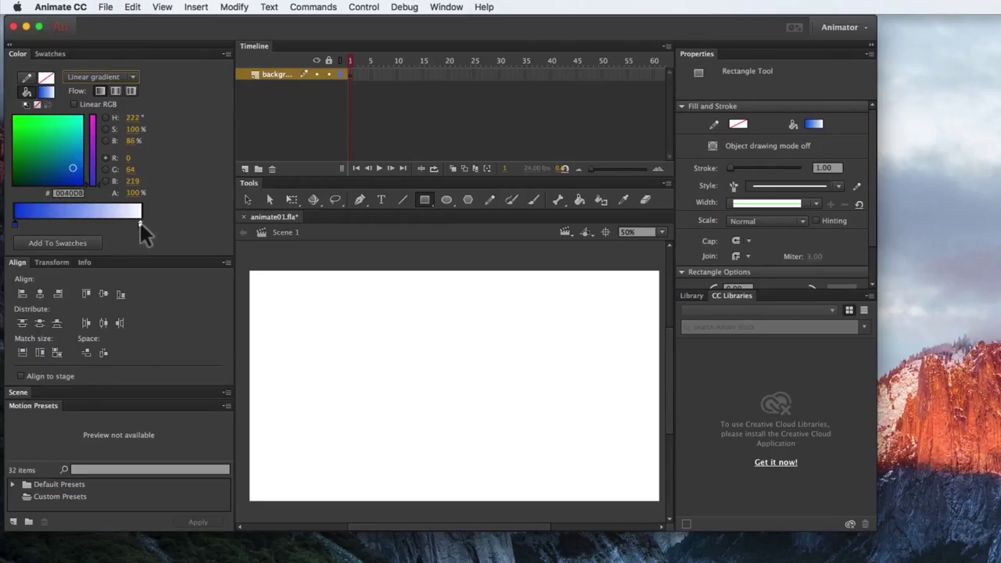
left_click(140, 224)
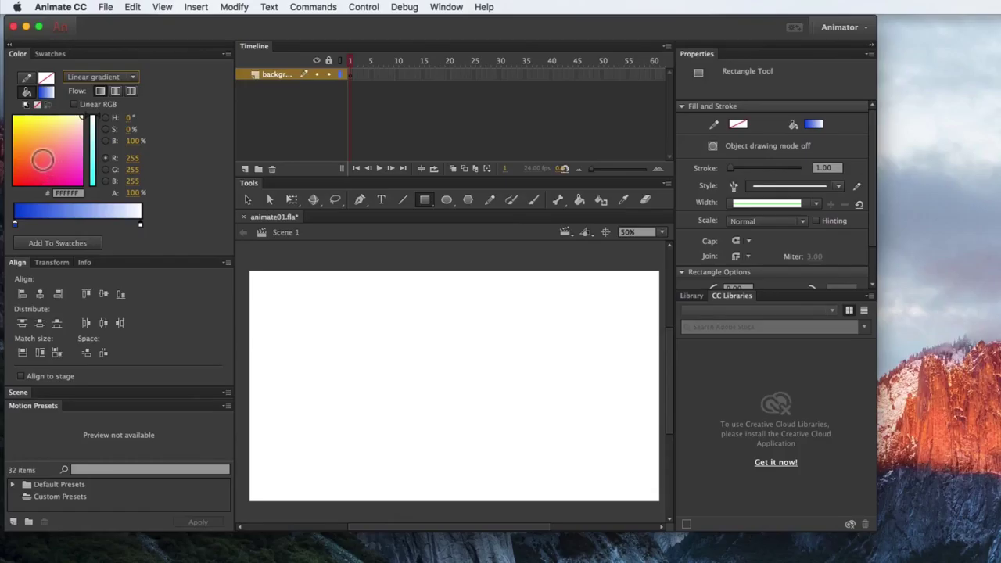
left_click(93, 180)
left_click_drag(64, 174, 15, 122)
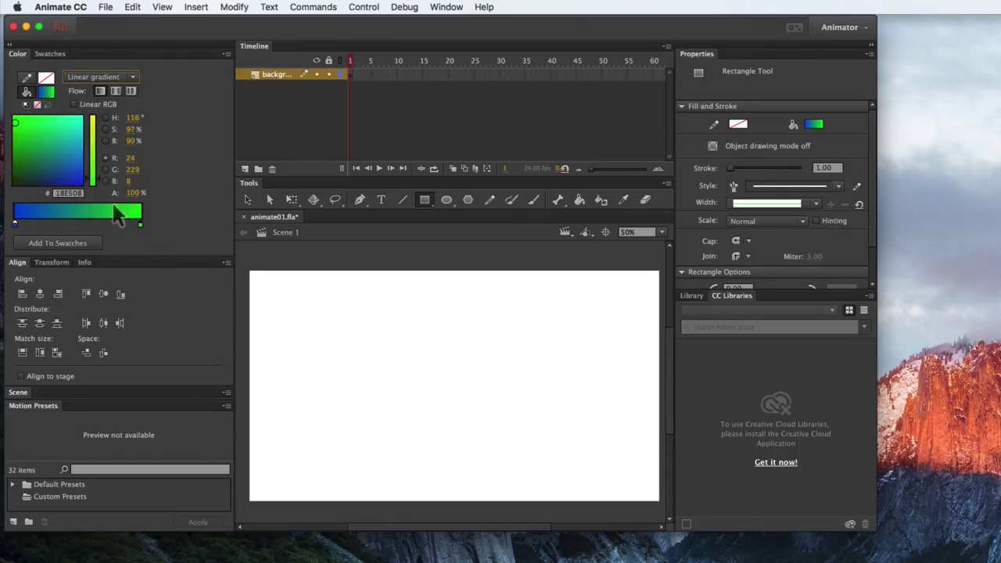
Step: Add a middle gradient stop coloured cyan #00D6FF
left_click(58, 224)
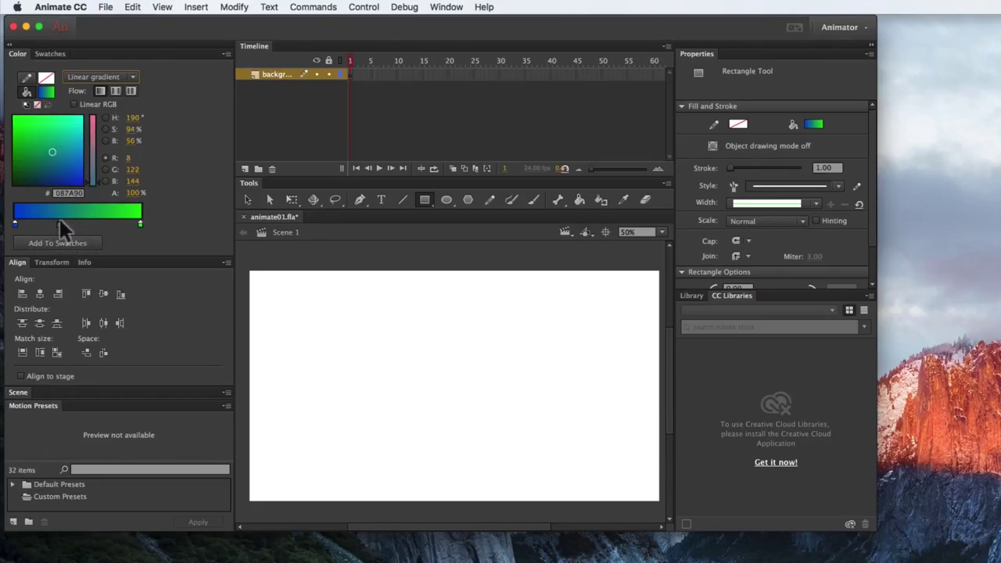
mouse_move(61, 163)
left_mouse_down()
mouse_move(57, 155)
mouse_move(63, 162)
left_mouse_up()
left_click_drag(76, 159, 82, 119)
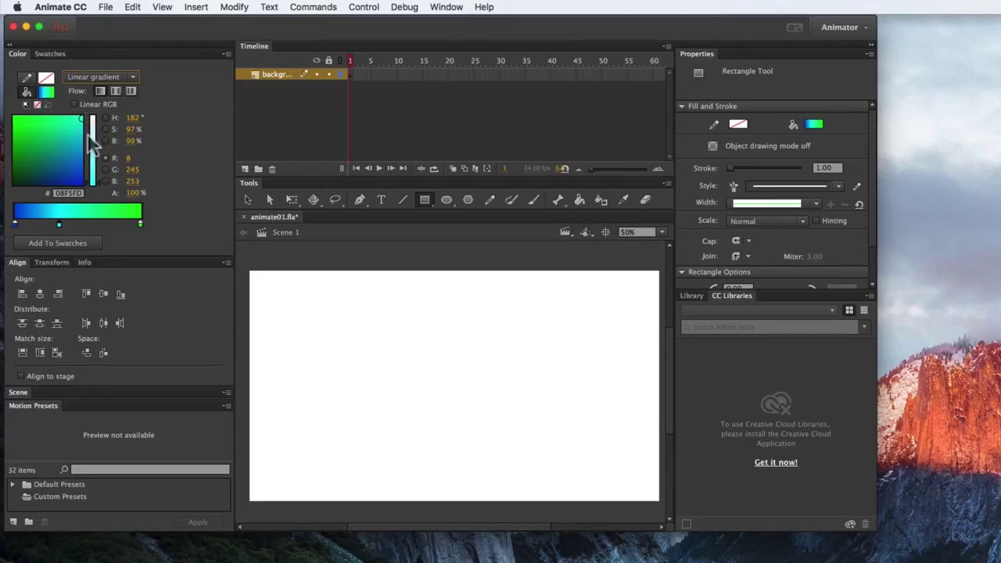
mouse_move(99, 175)
left_mouse_down()
mouse_move(105, 146)
mouse_move(100, 188)
left_mouse_up()
left_click_drag(81, 122, 81, 126)
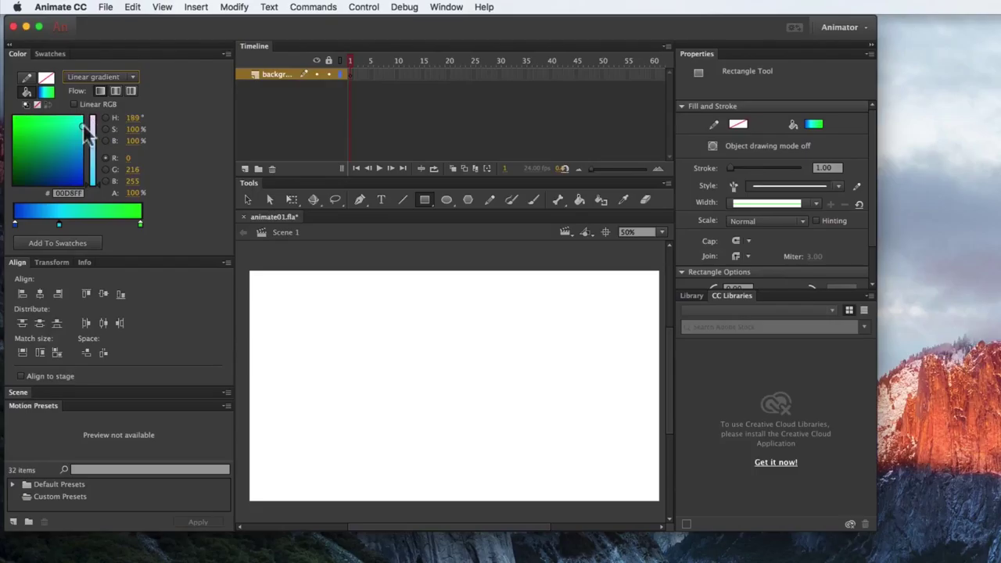
Step: Add a bright green stop and darken the end stop to green #183F06
left_click(96, 219)
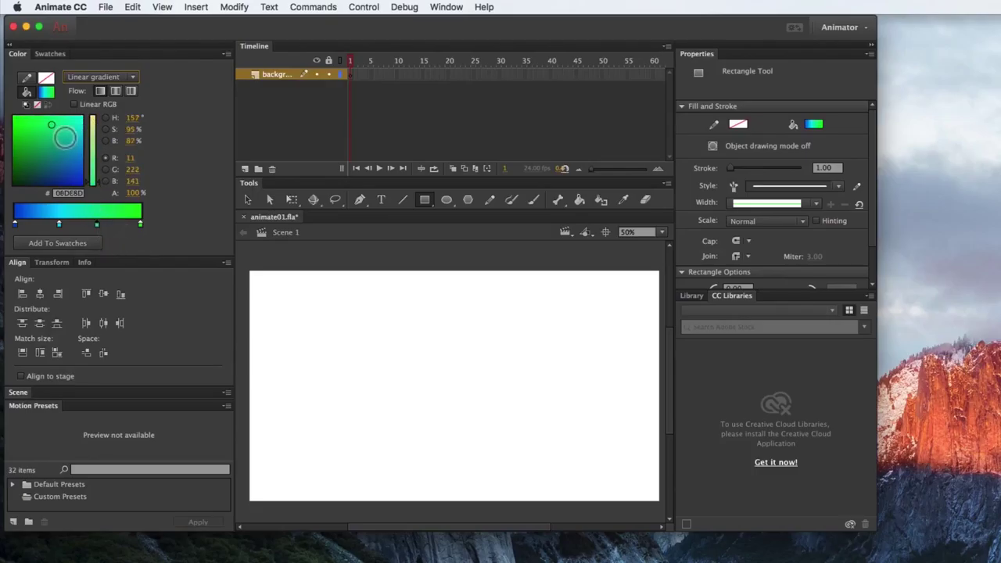
left_click_drag(51, 125, 21, 122)
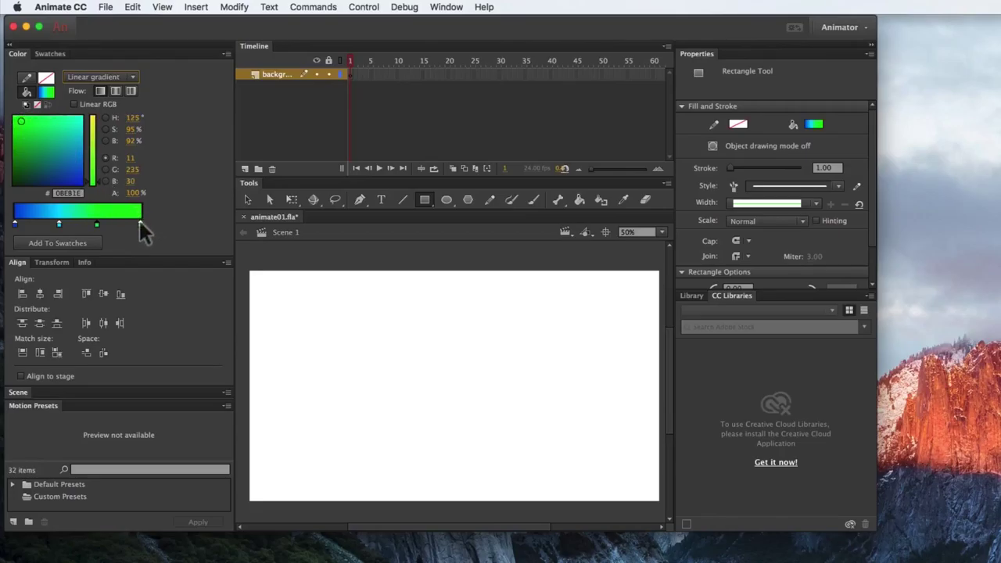
left_click(141, 225)
left_click(17, 177)
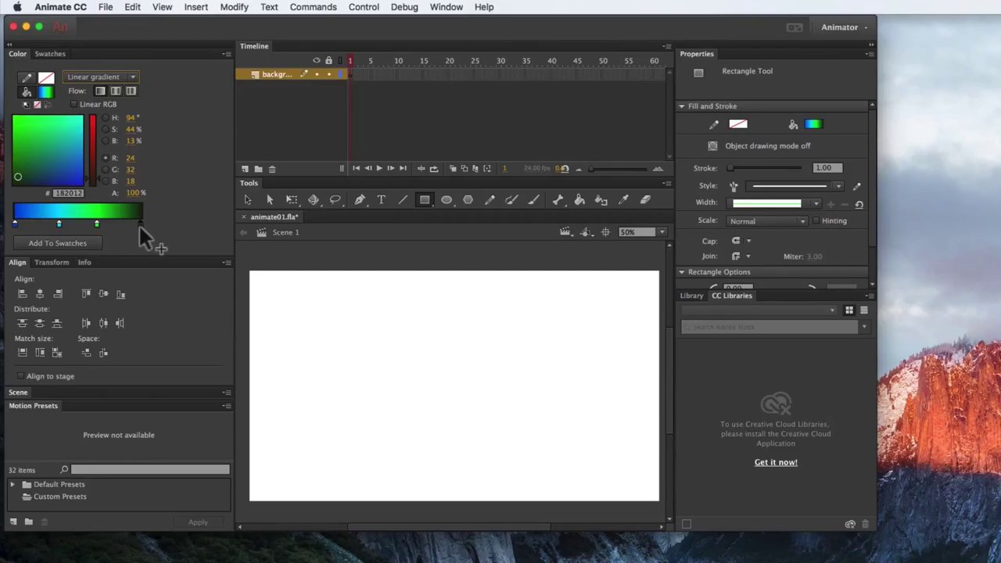
left_click_drag(20, 178, 15, 159)
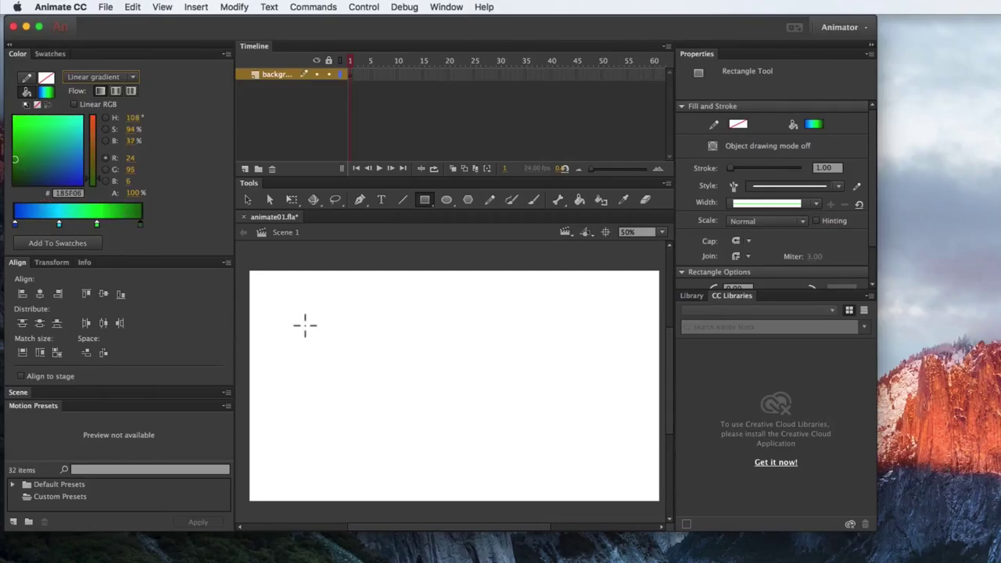
left_click_drag(427, 205, 462, 202)
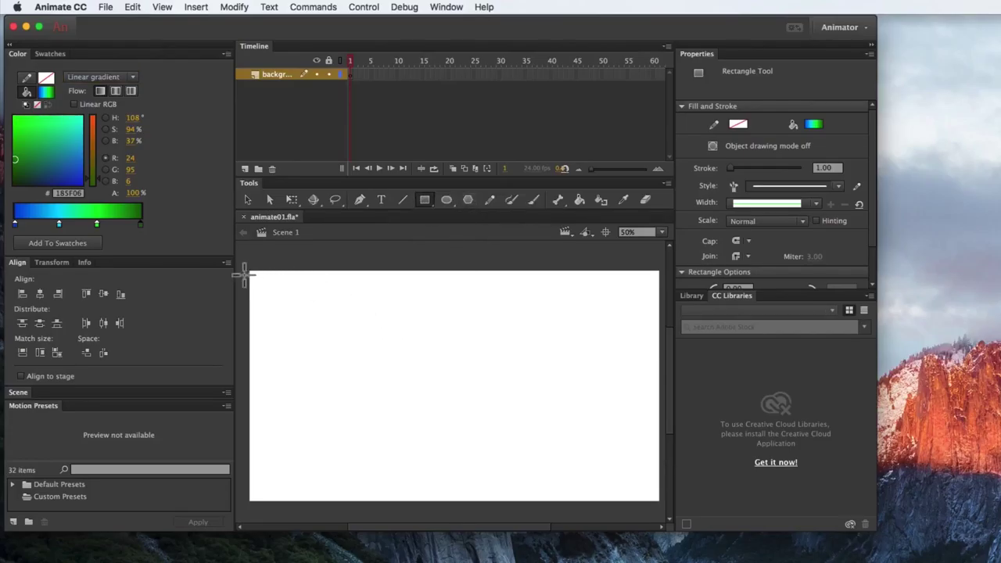
Step: Draw a blue-to-green gradient rectangle of about 1293.5 × 755.75 px over the whole stage and select it
left_click_drag(248, 270, 664, 523)
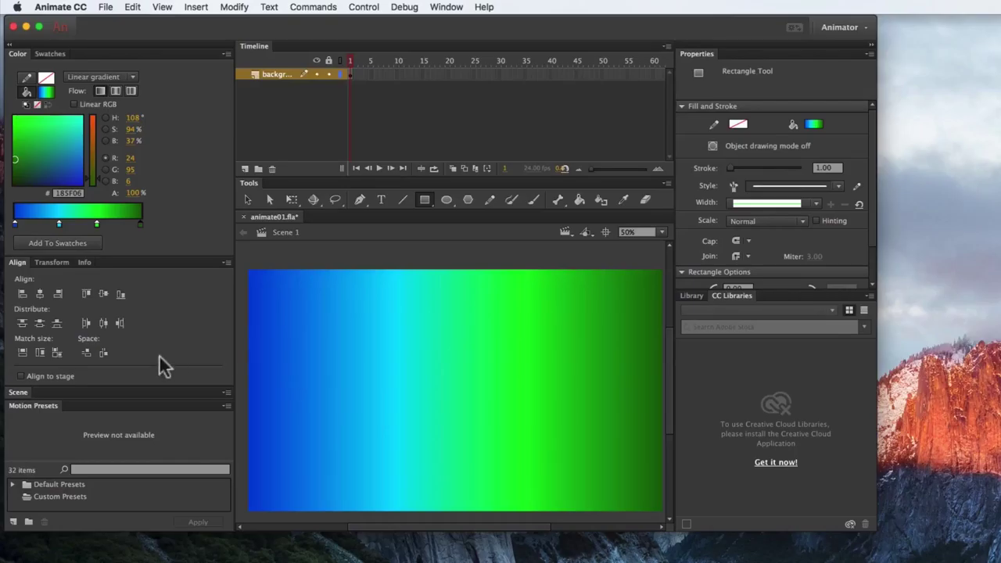
left_click(247, 199)
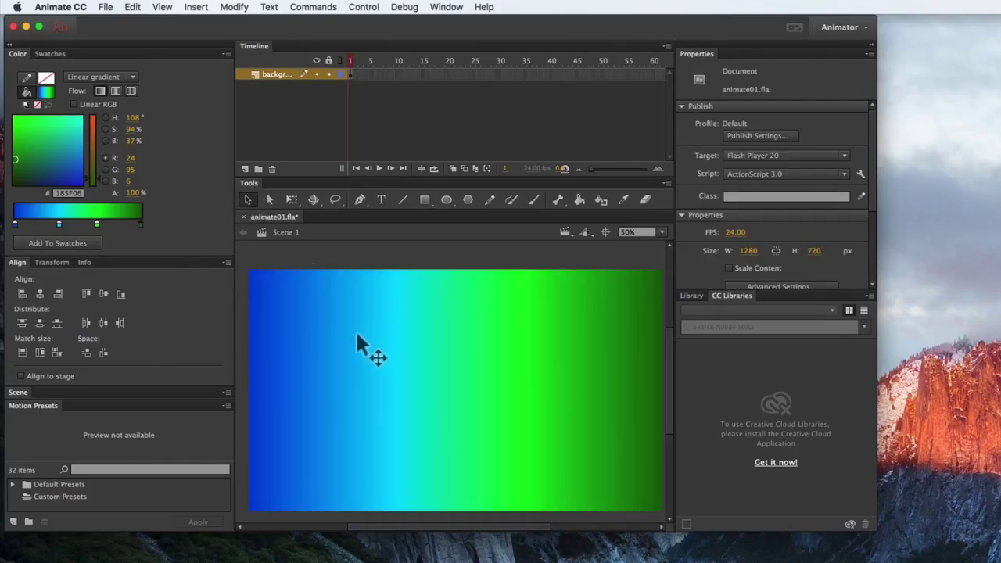
scroll(362, 333, "down", 1)
left_click(366, 330)
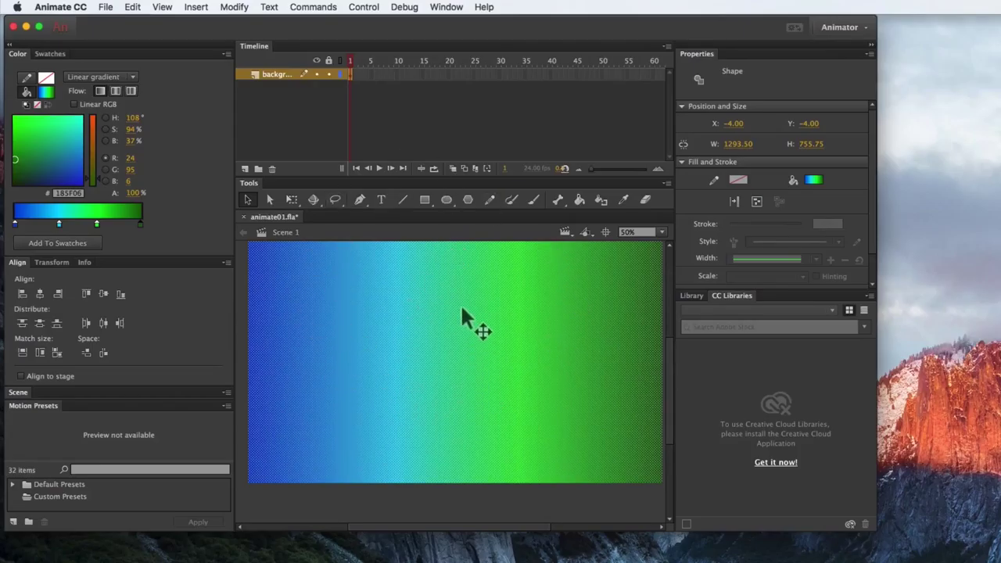
scroll(466, 313, "up", 3)
scroll(468, 313, "down", 4)
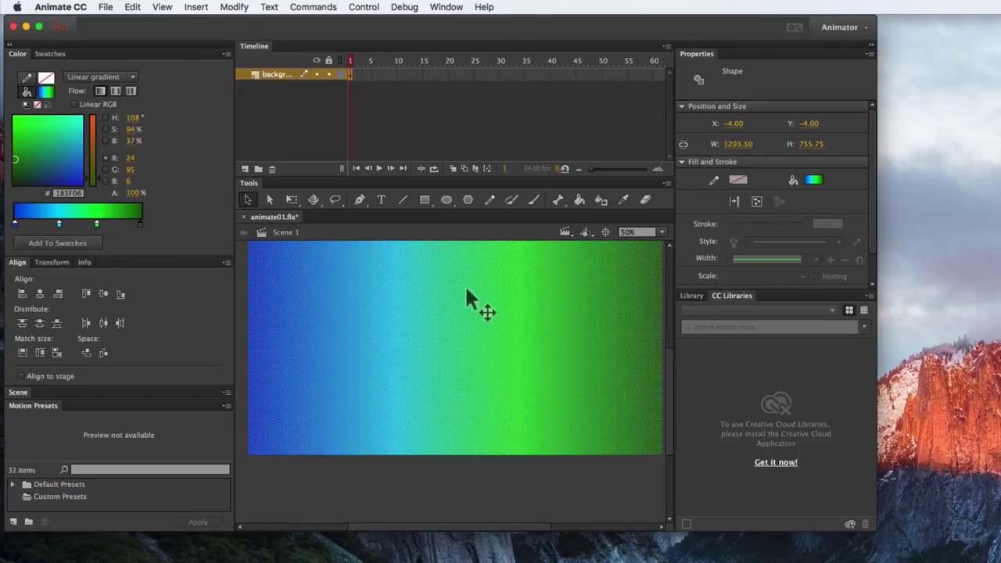
scroll(466, 286, "up", 3)
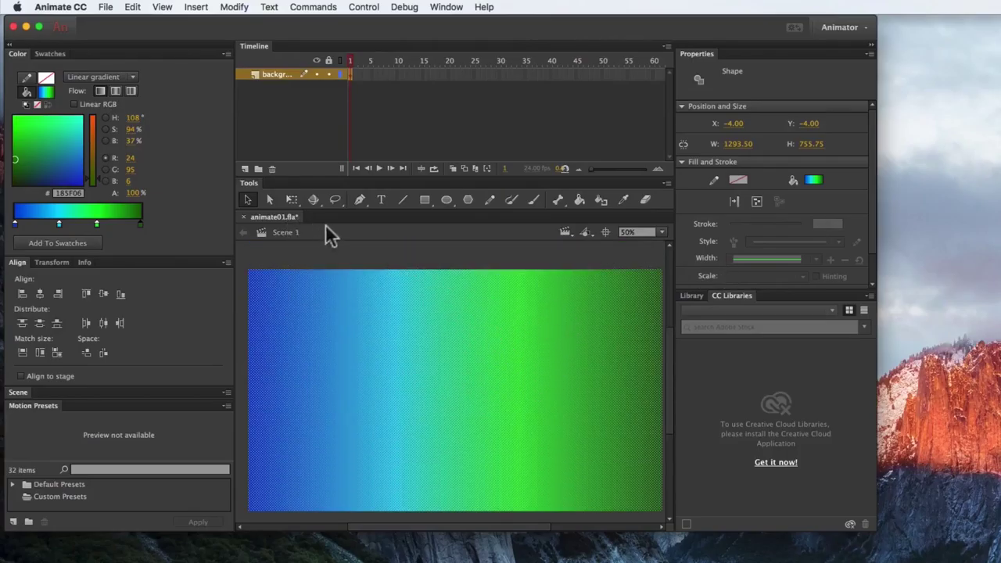
Step: Resize the gradient rectangle to W 1280 and H 720 px
left_click(734, 146)
type("128")
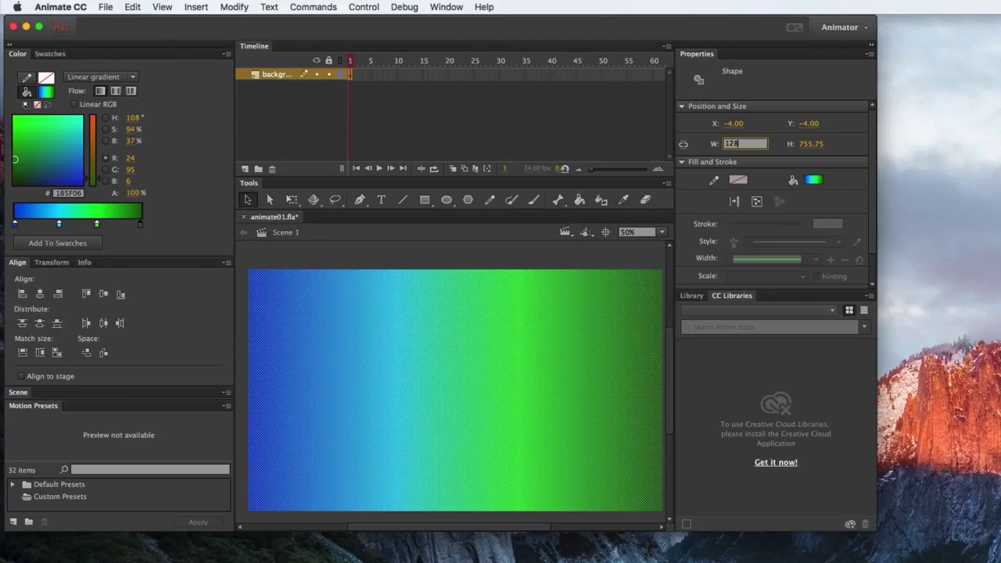
type("0")
left_click(812, 144)
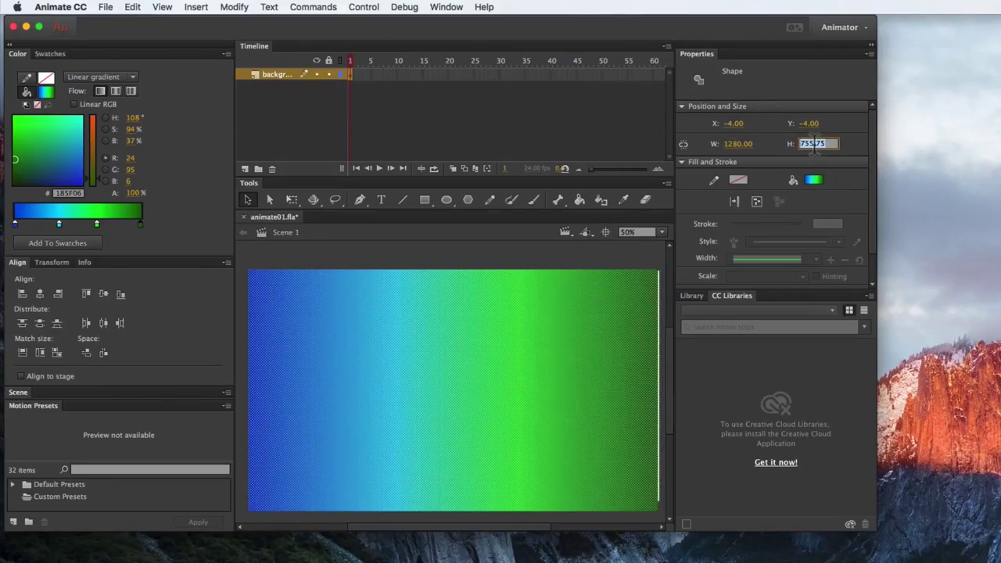
type("720")
key("Return")
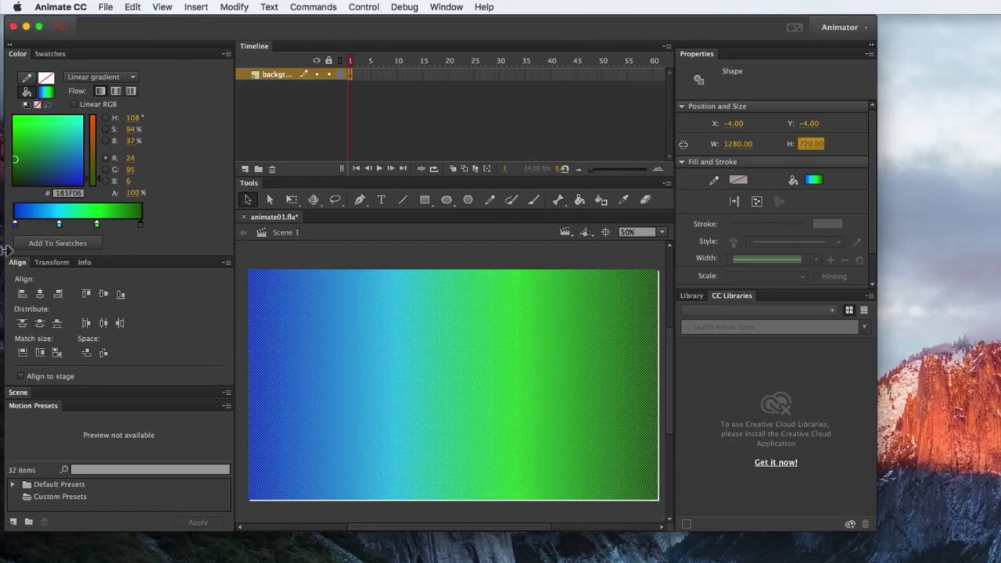
Step: Align the rectangle horizontally and vertically to the stage, placing it at 0, 0
left_click(22, 376)
left_click(39, 292)
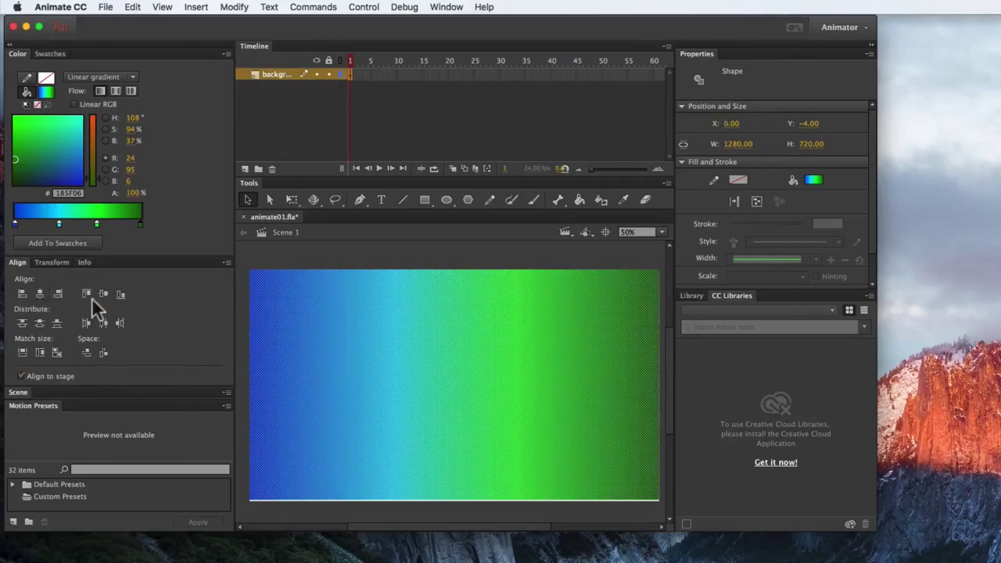
left_click(104, 292)
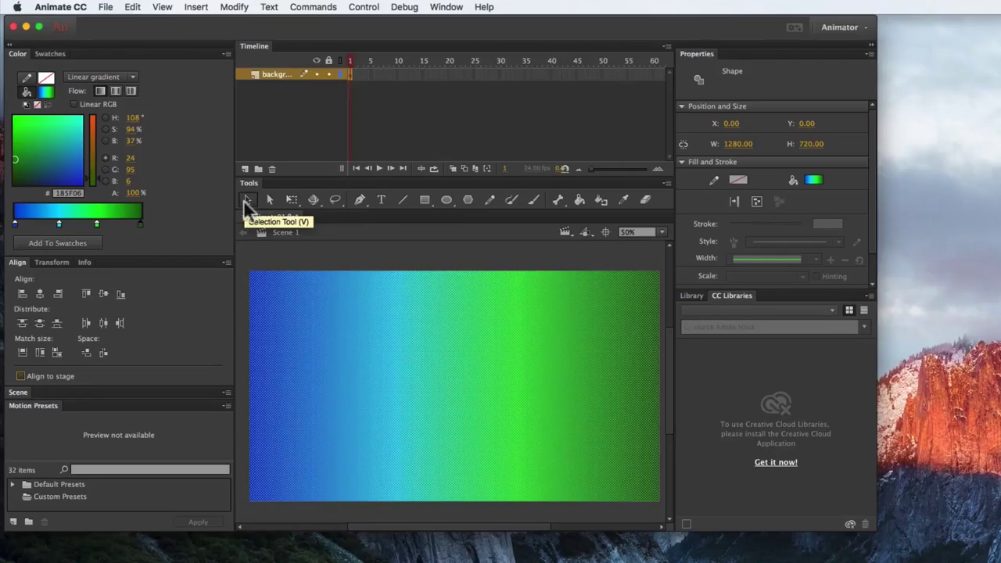
left_click(373, 258)
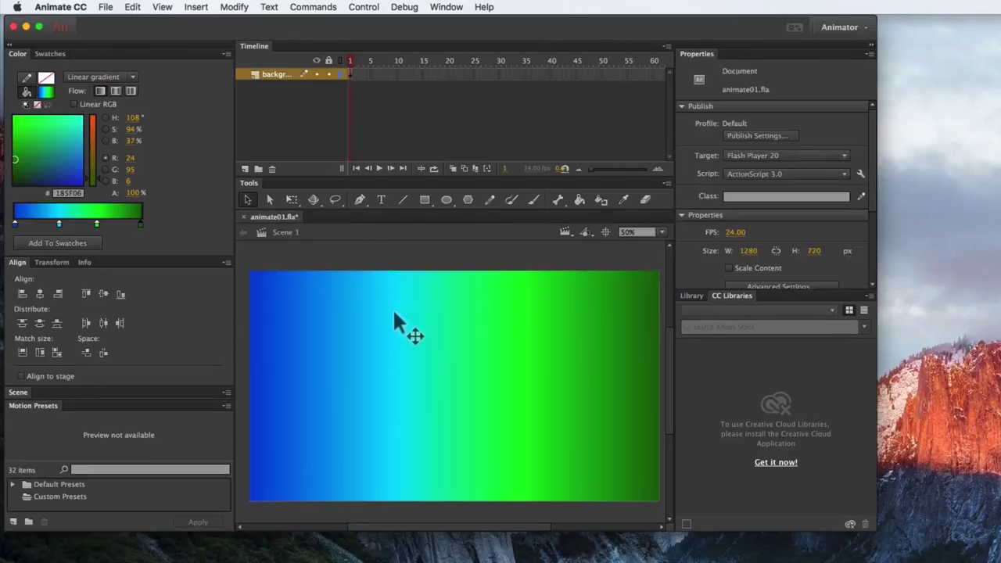
left_click(373, 310)
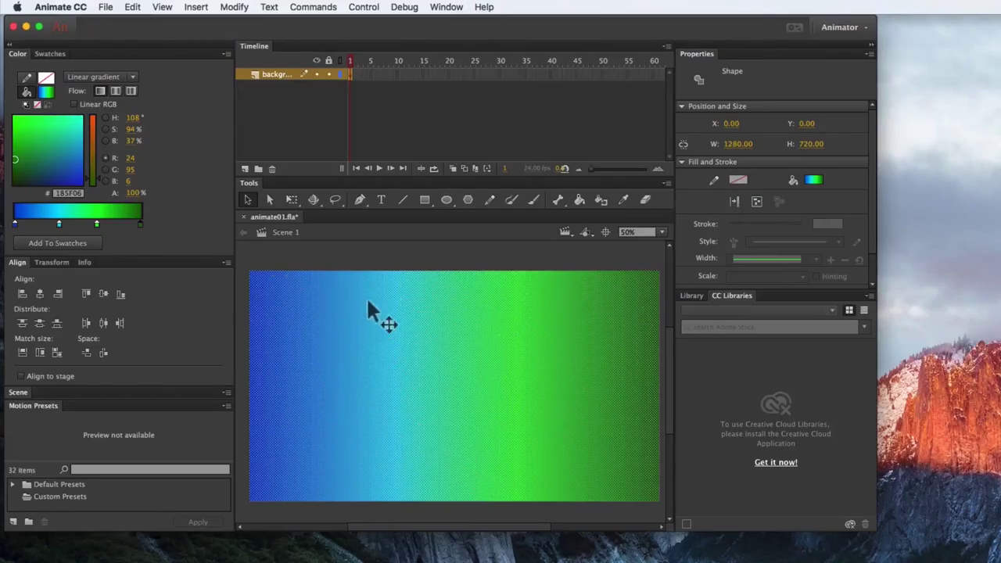
left_click(383, 264)
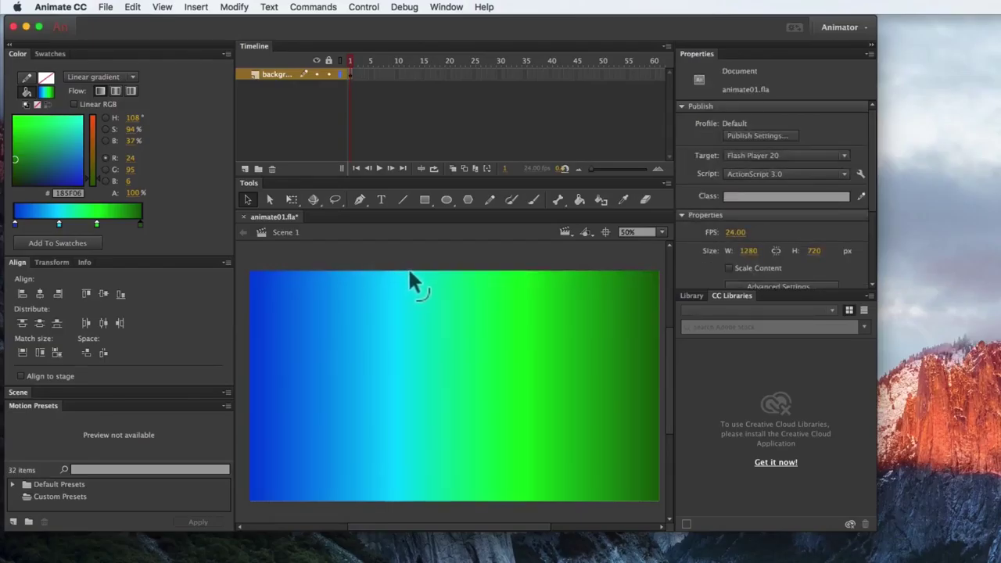
left_click_drag(412, 272, 403, 391)
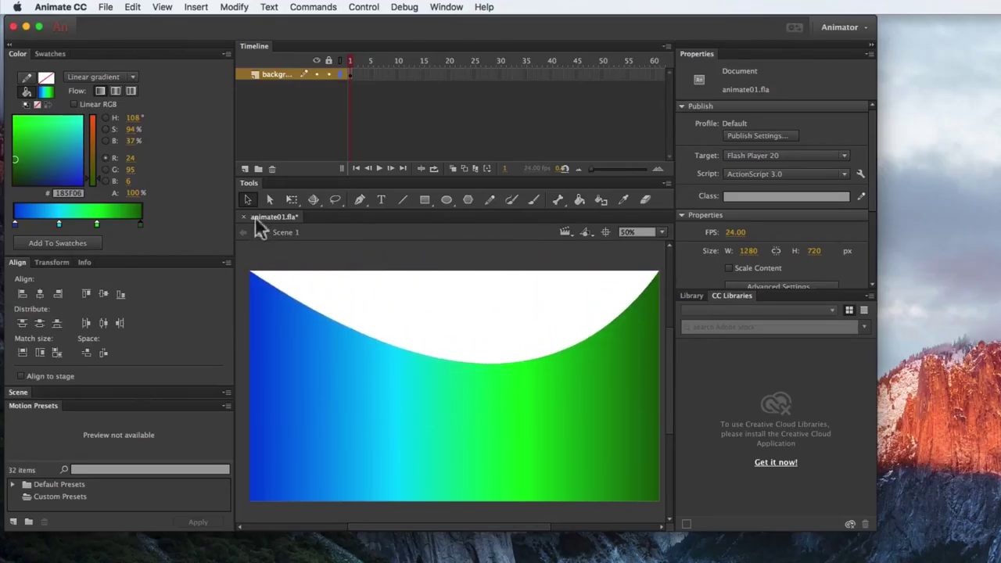
left_click_drag(251, 367, 309, 377)
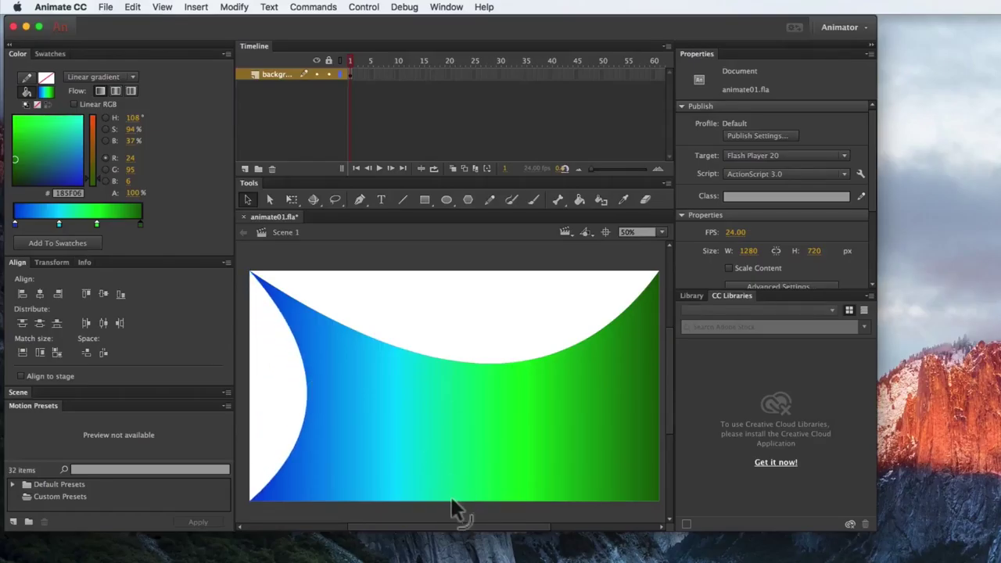
left_click_drag(458, 510, 450, 430)
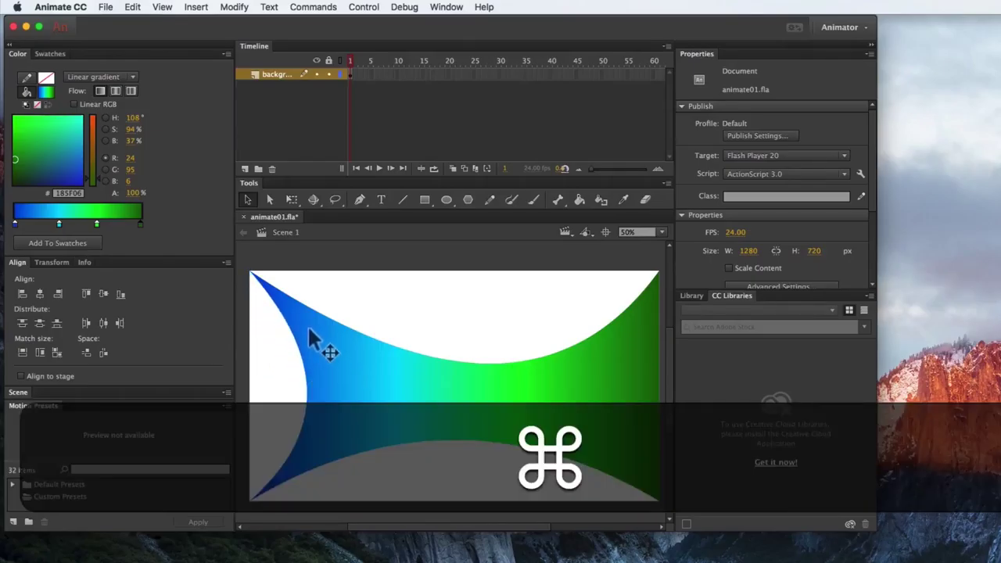
key("super+z")
key("super+z")
key("super+z")
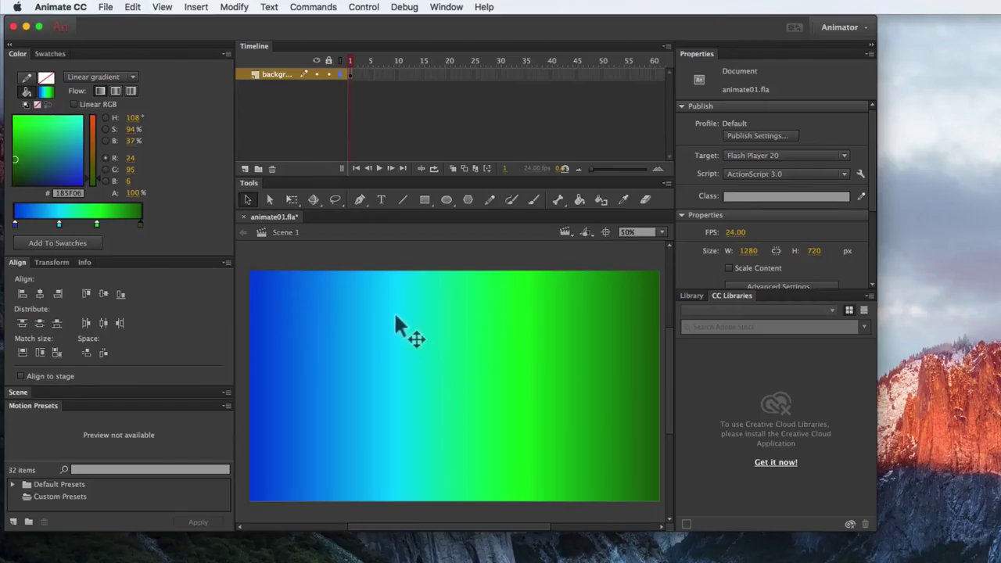
left_click(268, 199)
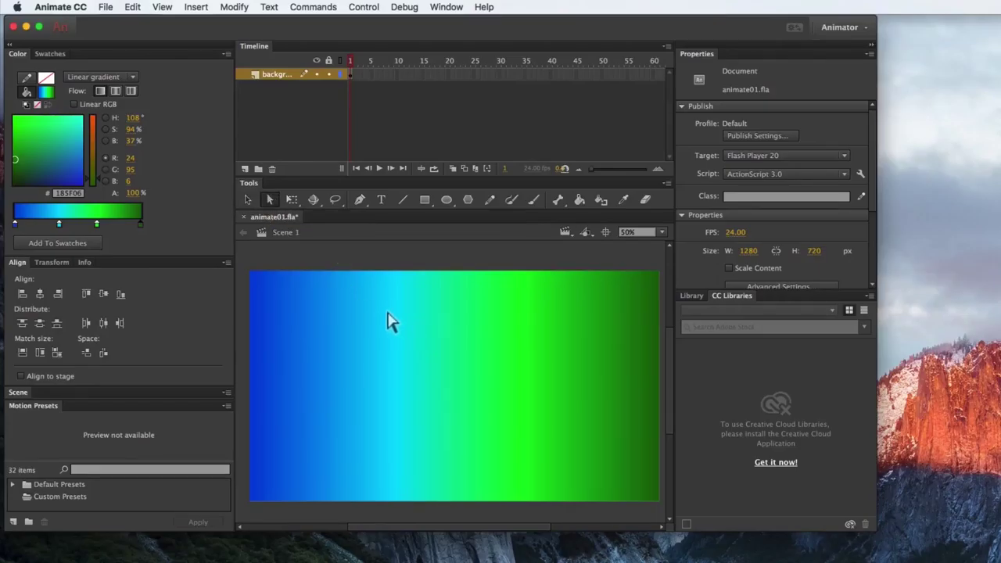
left_click_drag(244, 260, 671, 515)
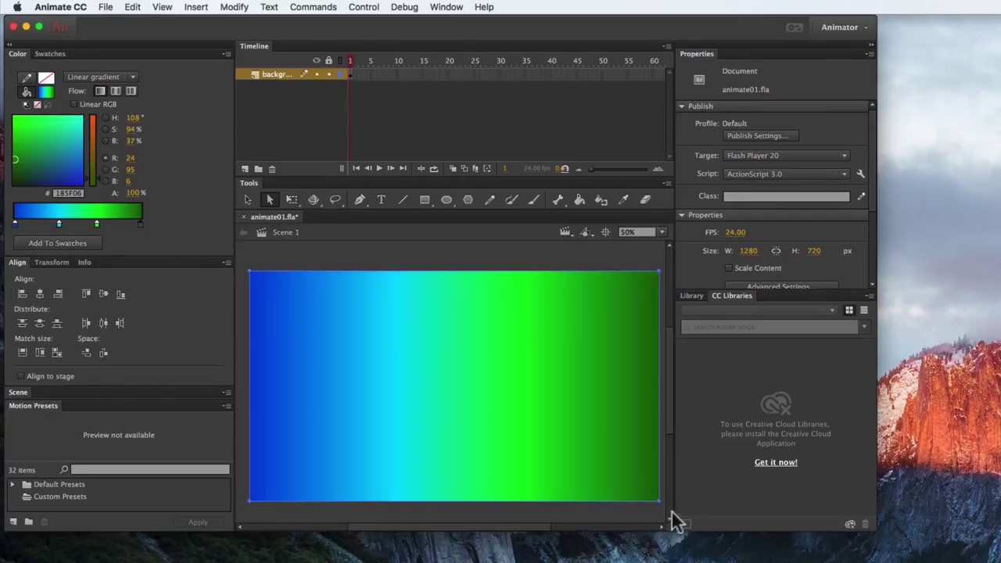
left_click_drag(253, 280, 424, 349)
left_click(270, 269)
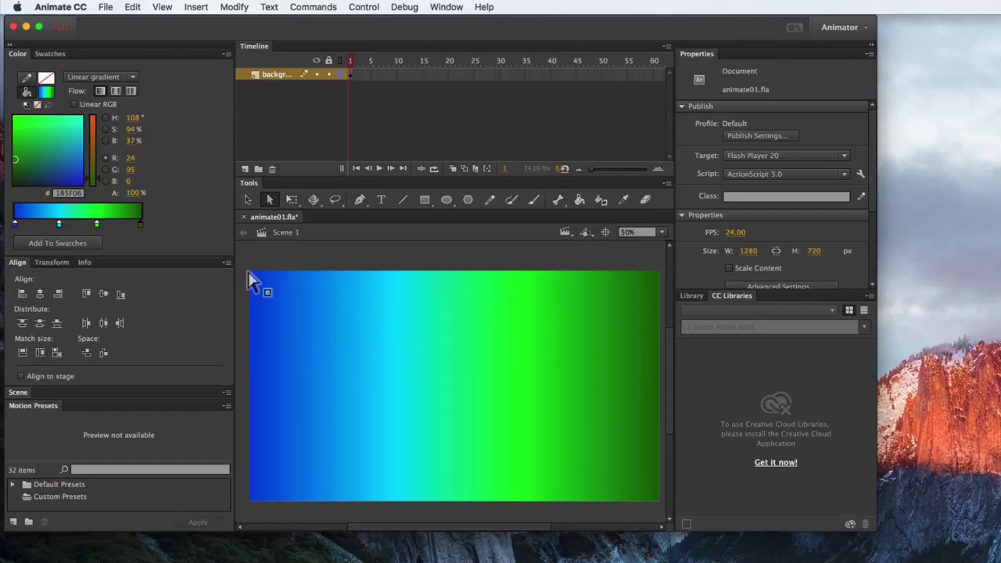
left_click_drag(240, 252, 458, 384)
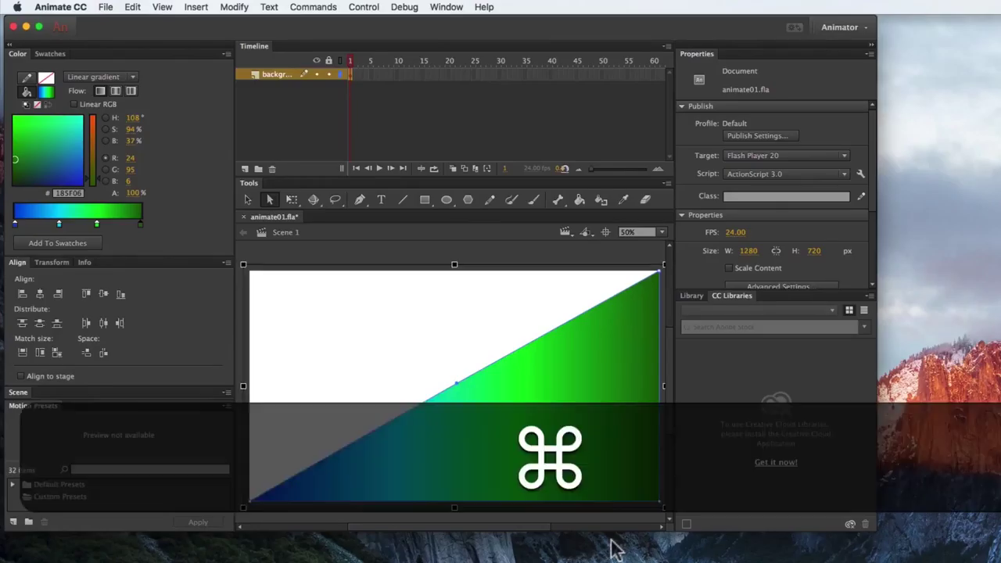
key("super+z")
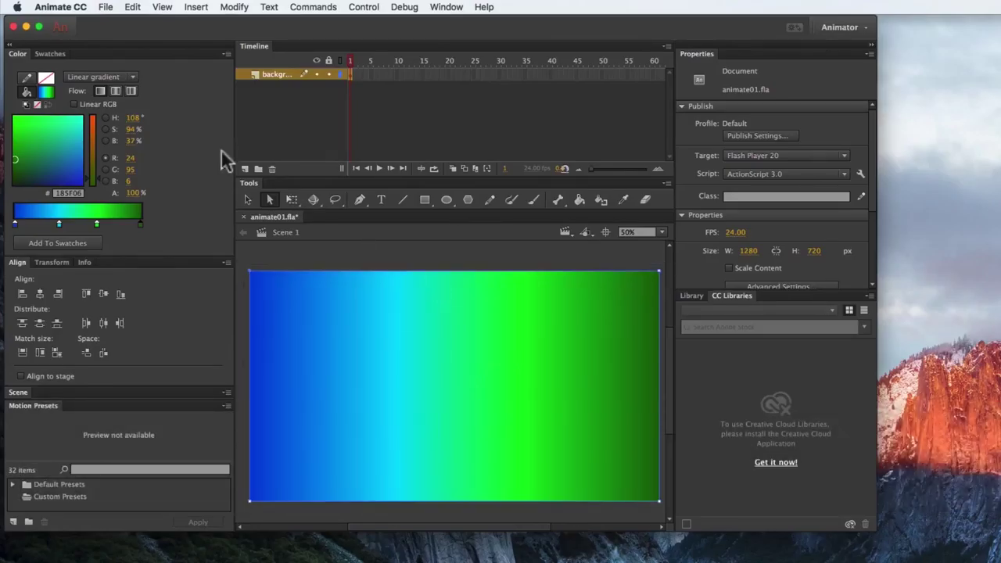
left_click(248, 200)
left_click(360, 325)
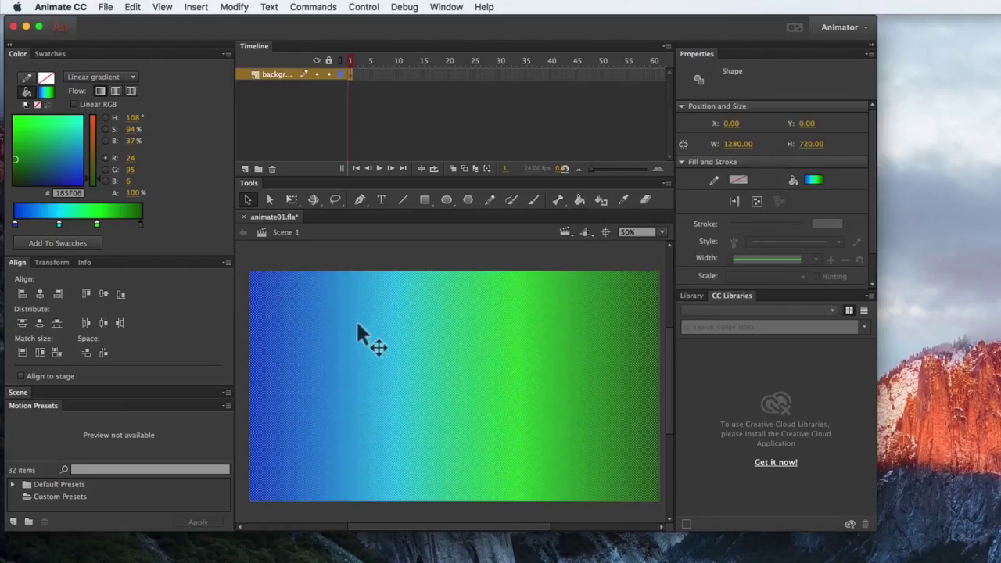
left_click_drag(447, 329, 435, 305)
key("super+z")
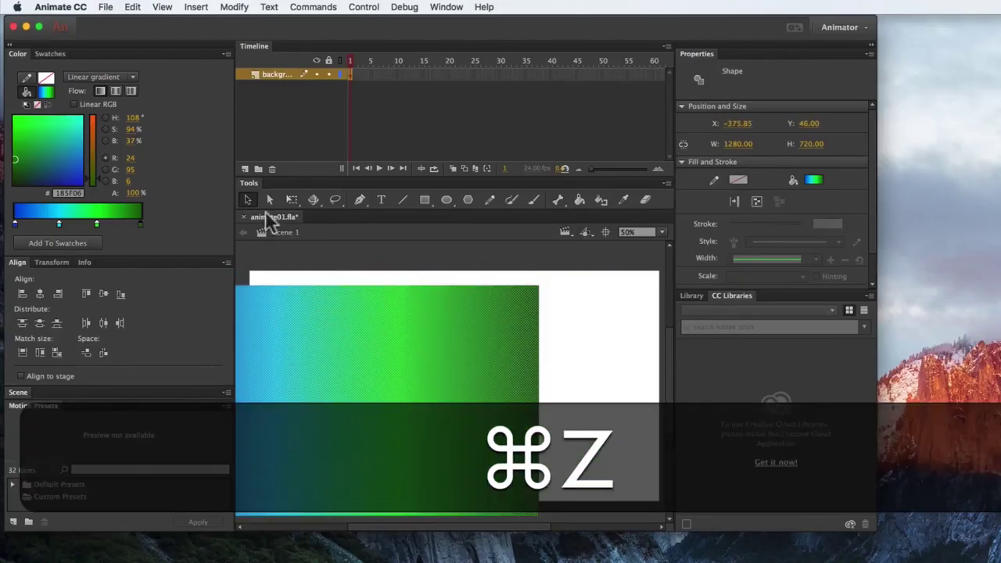
key("super+z")
left_click(365, 267)
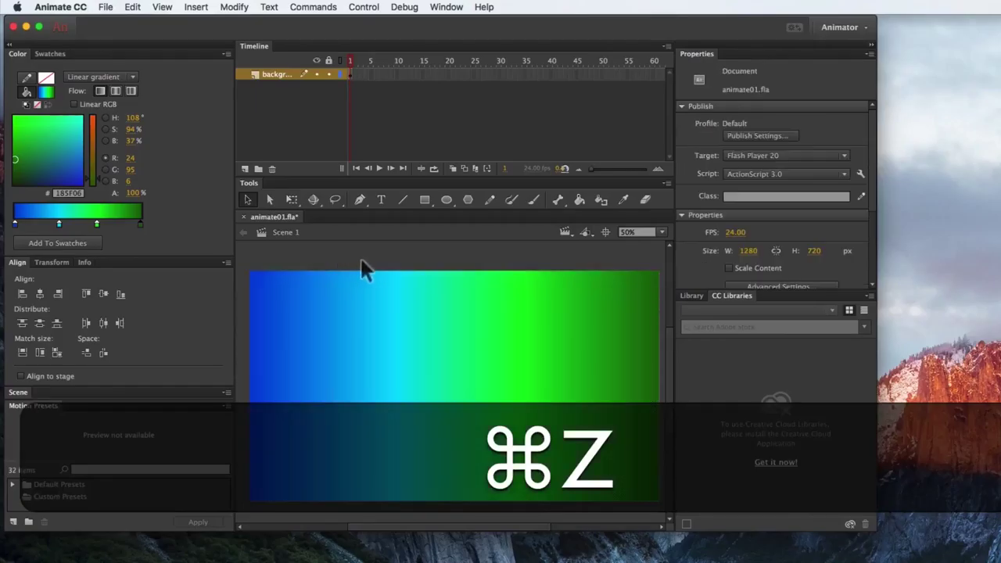
left_click_drag(367, 269, 367, 296)
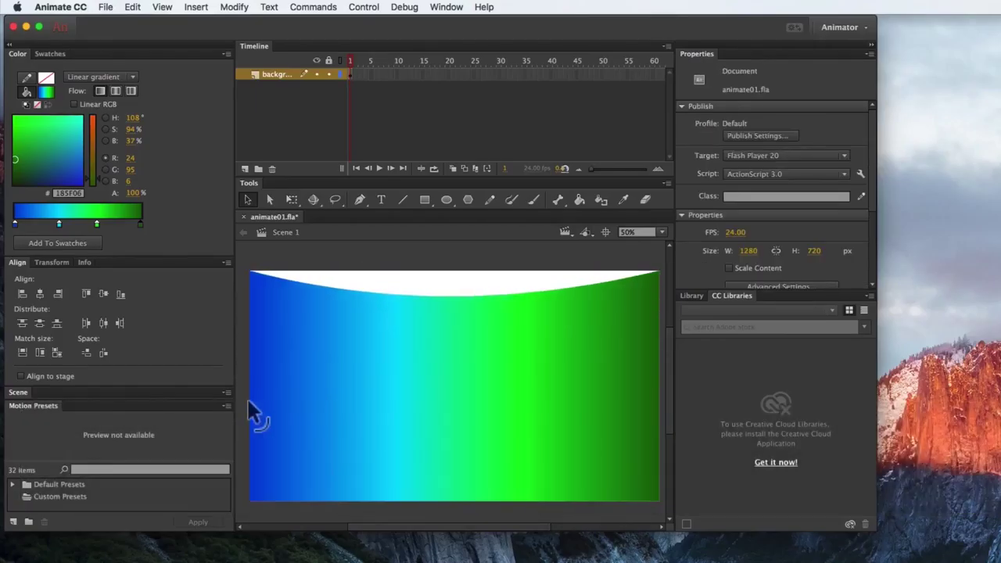
left_click_drag(250, 413, 278, 400)
mouse_move(444, 499)
left_mouse_down()
mouse_move(424, 462)
mouse_move(435, 486)
mouse_move(461, 462)
mouse_move(453, 421)
left_mouse_up()
left_click(463, 494)
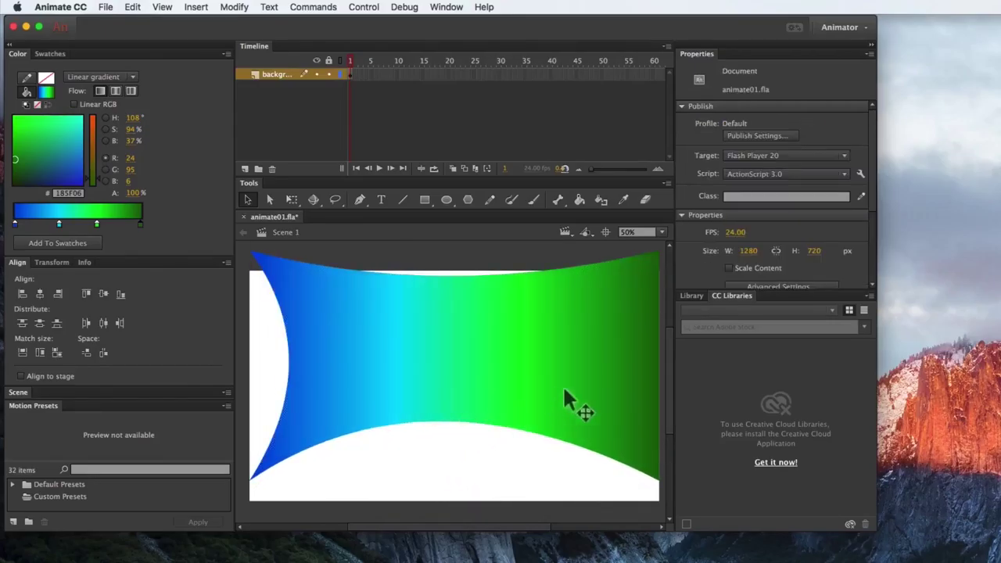
left_click_drag(660, 364, 585, 373)
key("super+z")
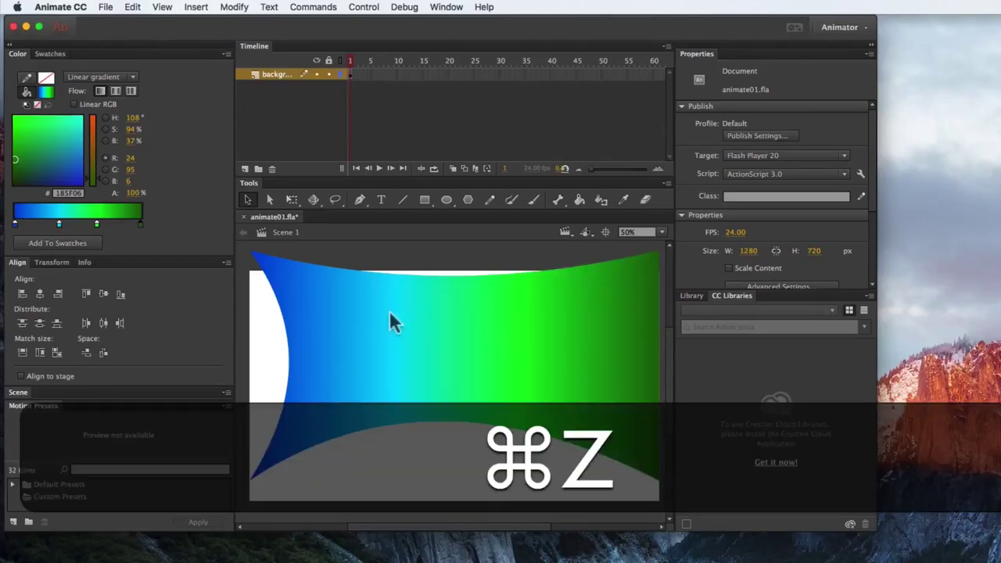
key("super+z")
key("super+z")
key("super+z")
key("super+z")
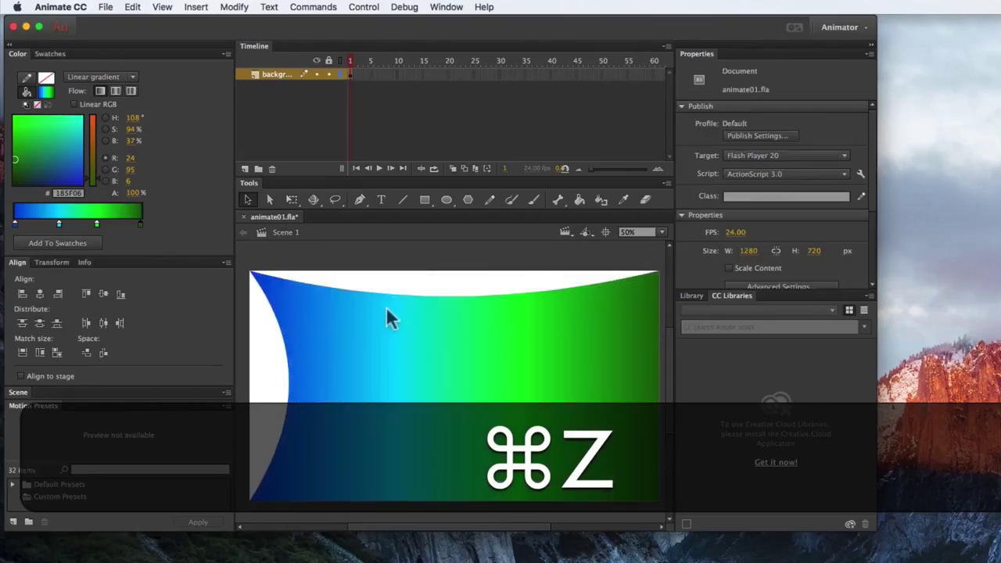
key("super+z")
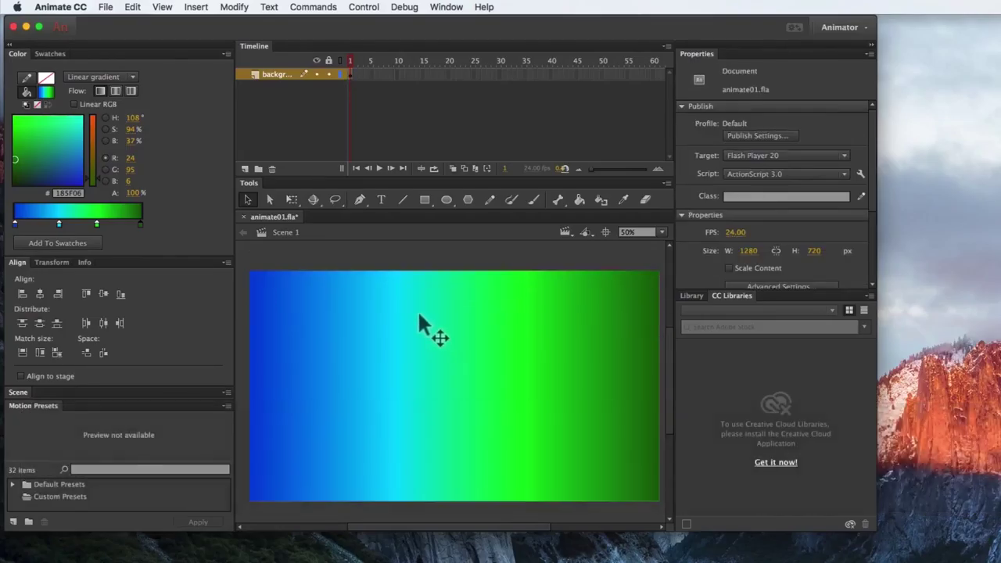
left_click(456, 309)
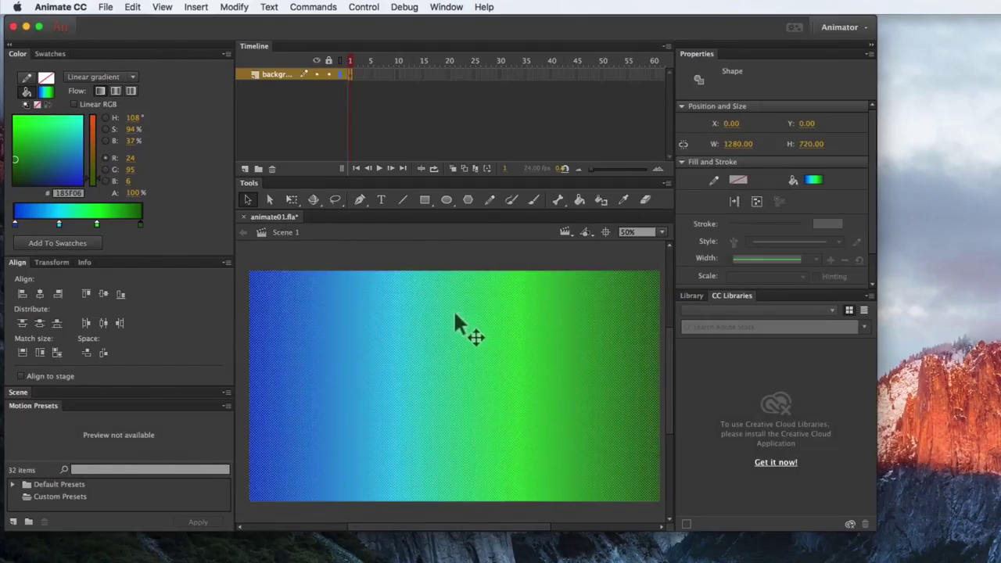
mouse_move(443, 304)
left_mouse_down()
mouse_move(411, 305)
mouse_move(455, 312)
left_mouse_up()
left_click(271, 200)
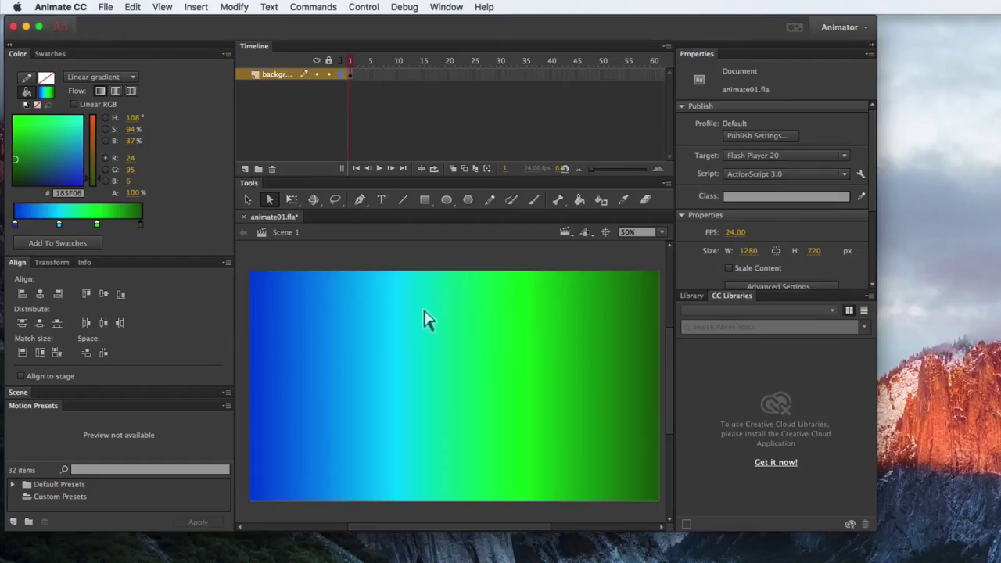
left_click_drag(245, 259, 749, 533)
left_click_drag(250, 273, 295, 304)
key("super+z")
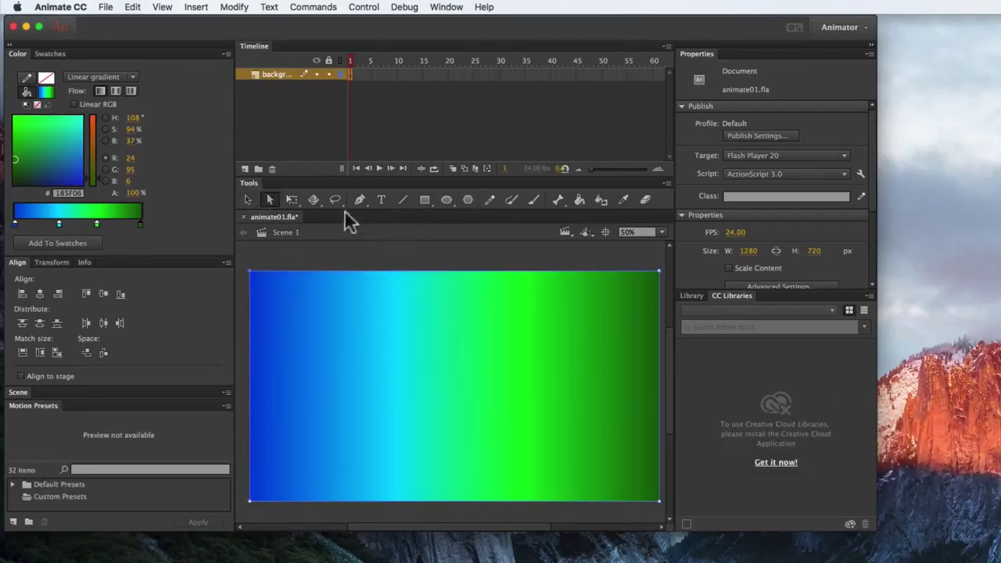
left_click(247, 200)
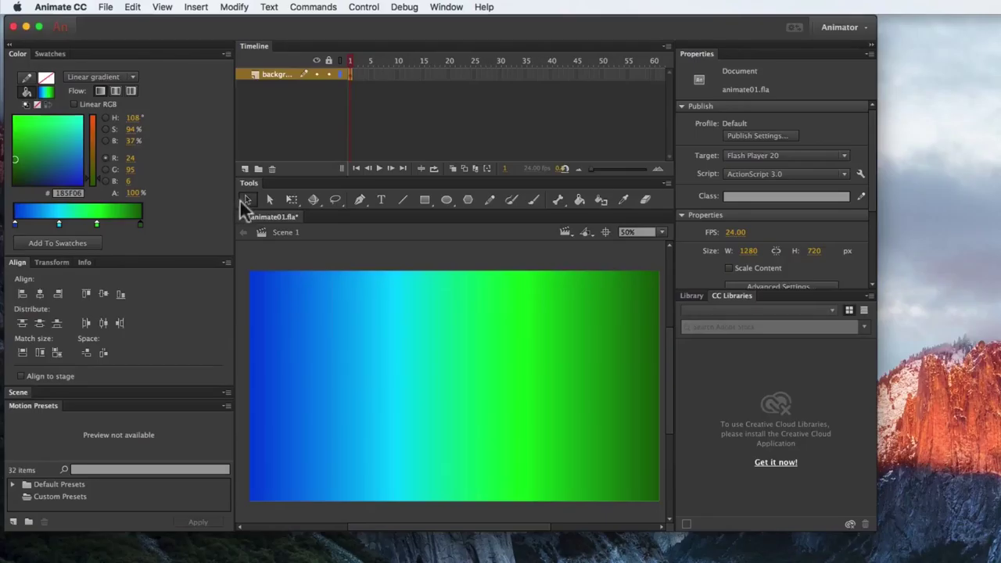
left_click_drag(300, 317, 475, 520)
left_click_drag(402, 441, 358, 440)
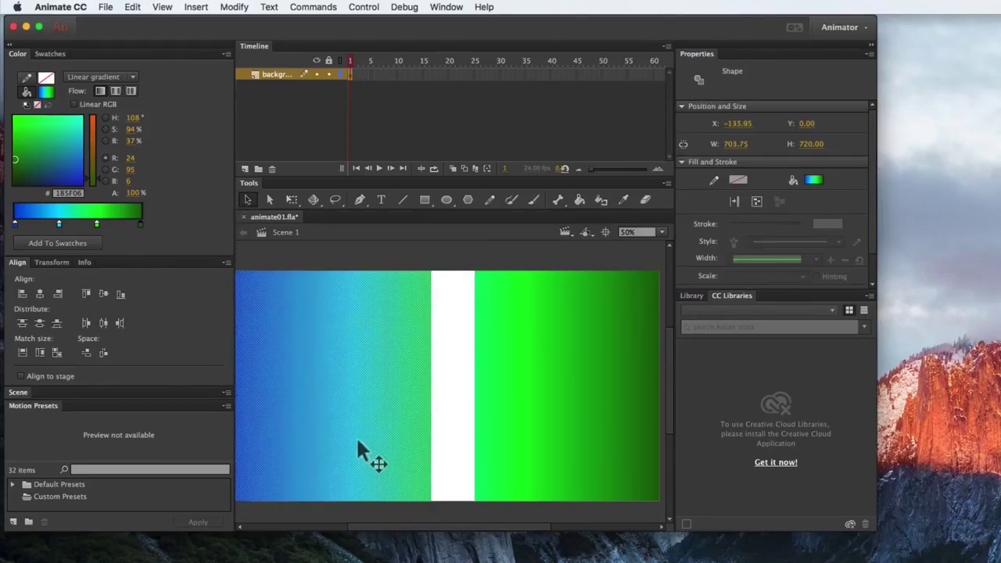
key("super+z")
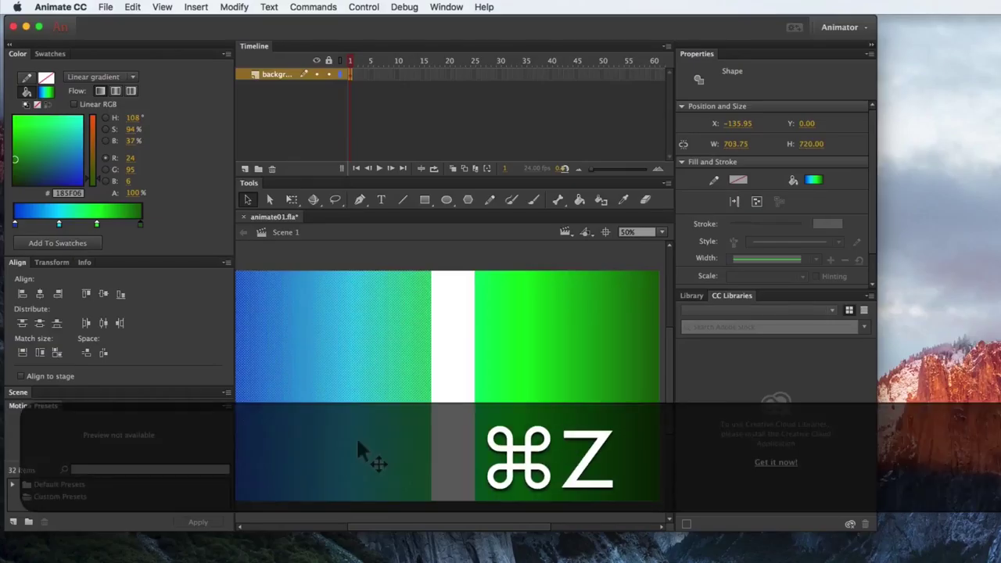
left_click(327, 265)
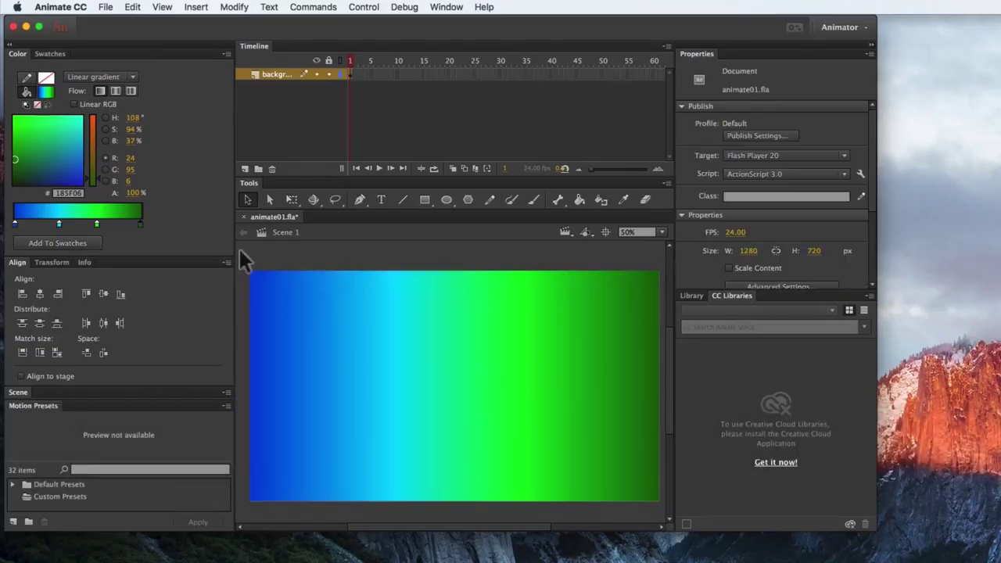
left_click_drag(240, 251, 291, 530)
left_click_drag(261, 414, 241, 410)
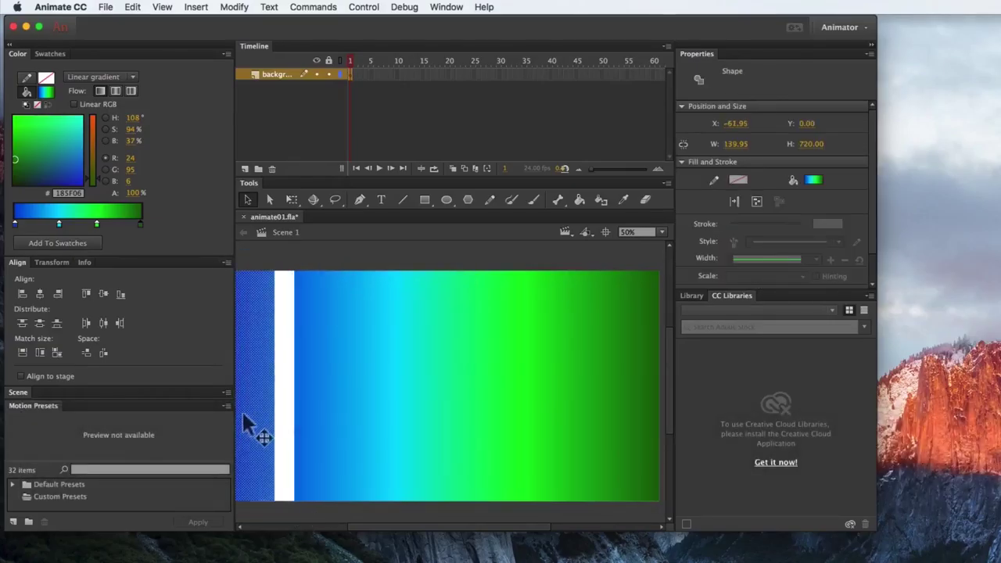
left_click_drag(285, 266, 360, 532)
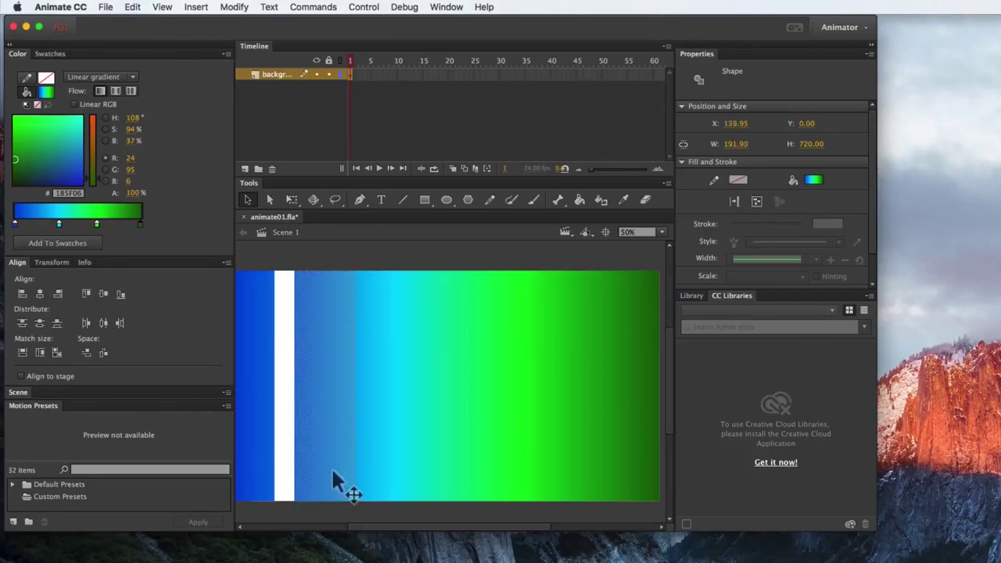
left_click_drag(331, 467, 315, 447)
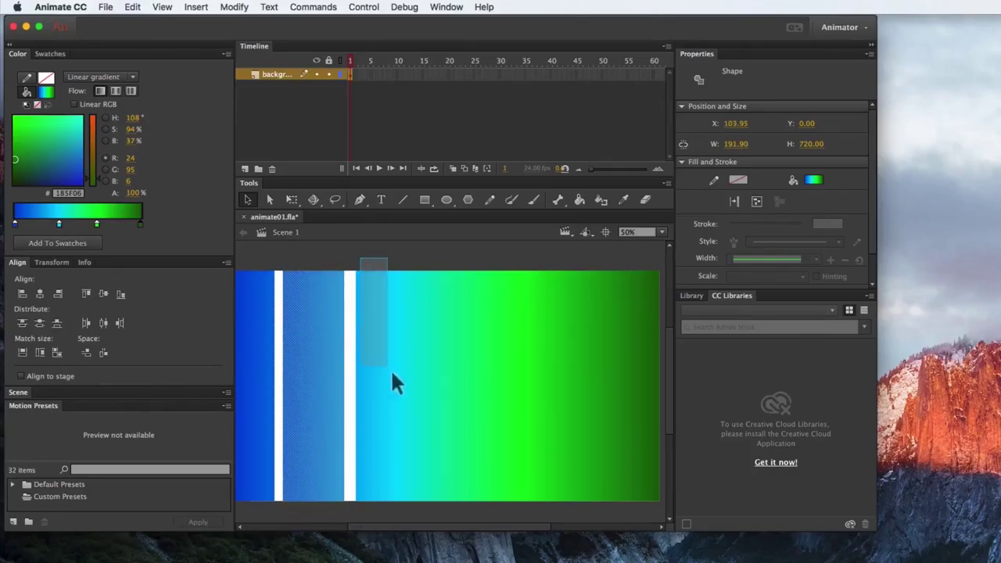
left_click_drag(395, 384, 447, 509)
left_click_drag(420, 467, 415, 456)
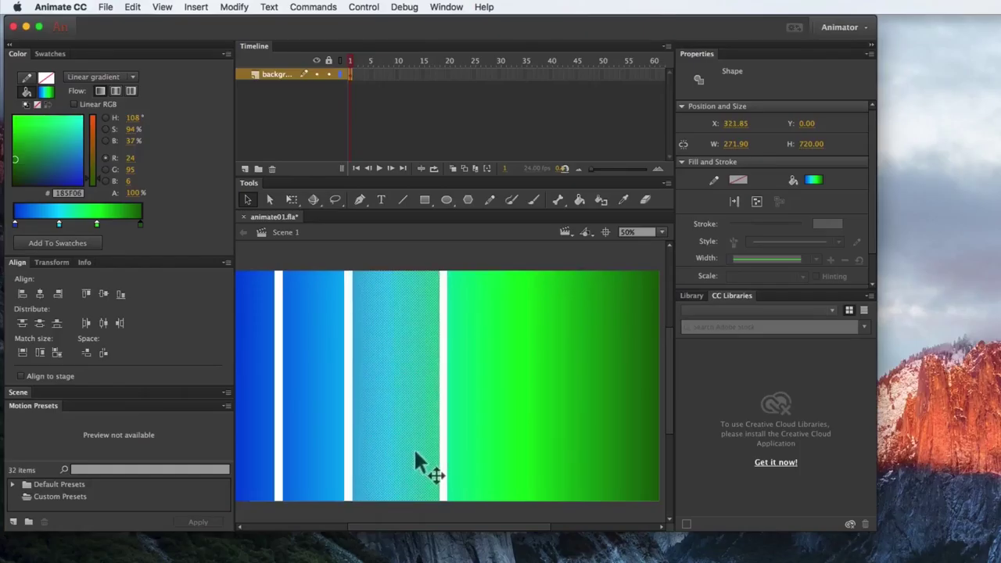
key("super+z")
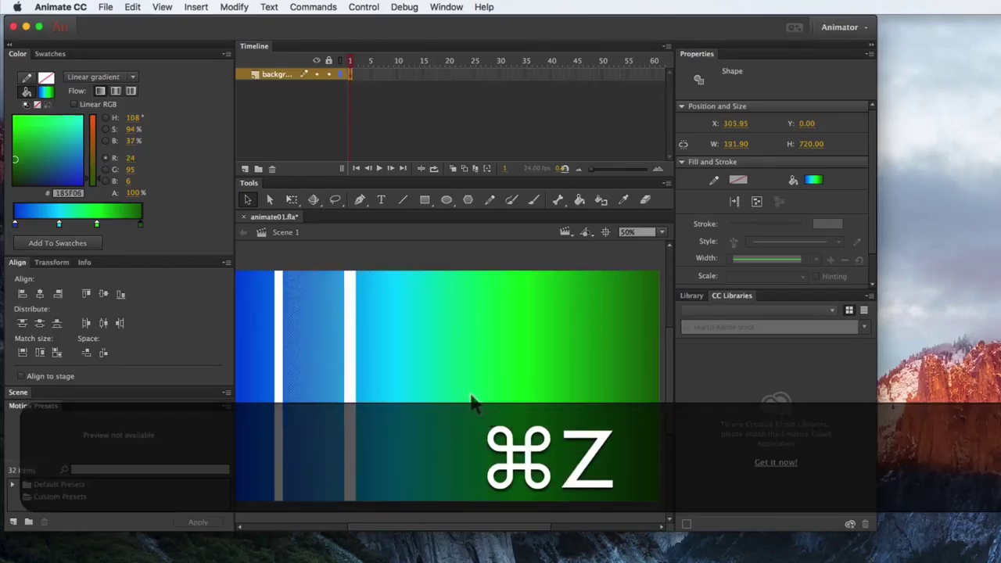
key("super+z")
key("super+z")
key("super+z")
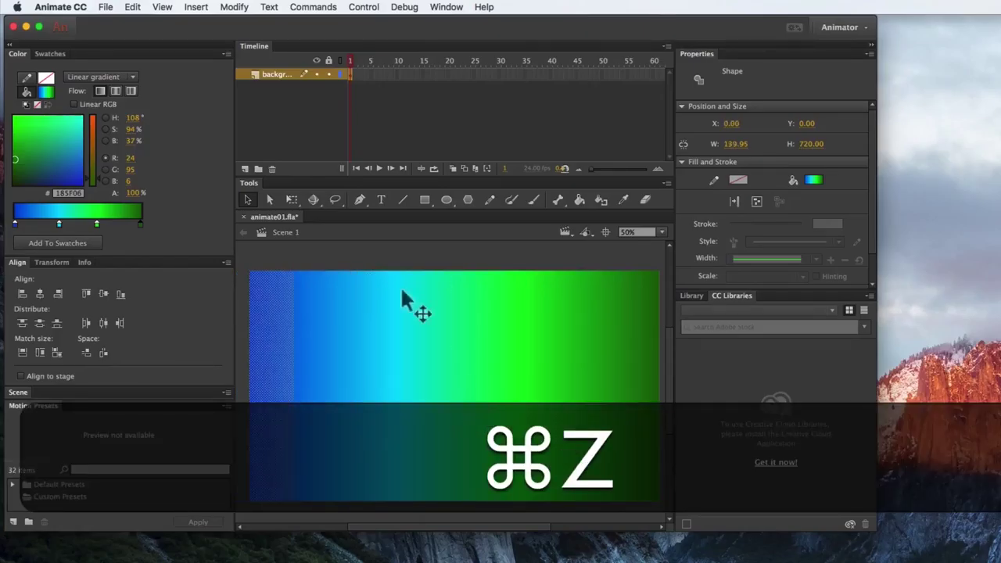
left_click(379, 244)
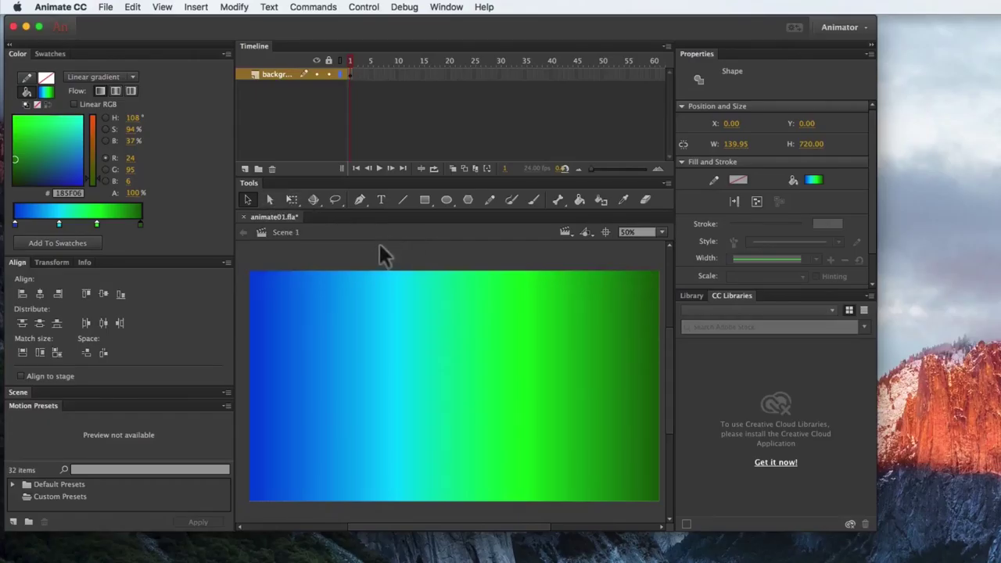
left_click(334, 200)
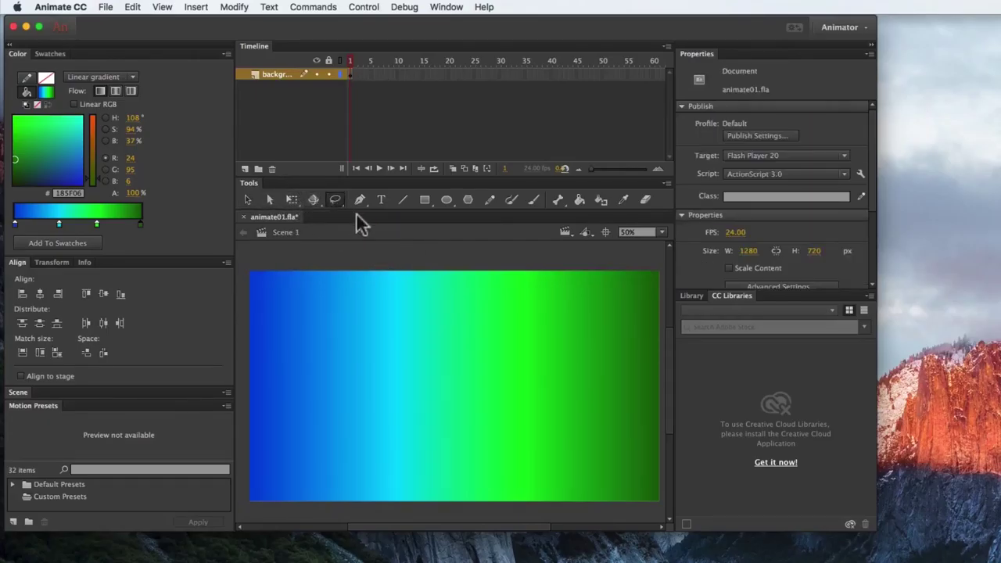
mouse_move(385, 475)
left_mouse_down()
mouse_move(466, 377)
mouse_move(394, 342)
mouse_move(348, 312)
left_mouse_up()
left_click_drag(363, 356, 501, 356)
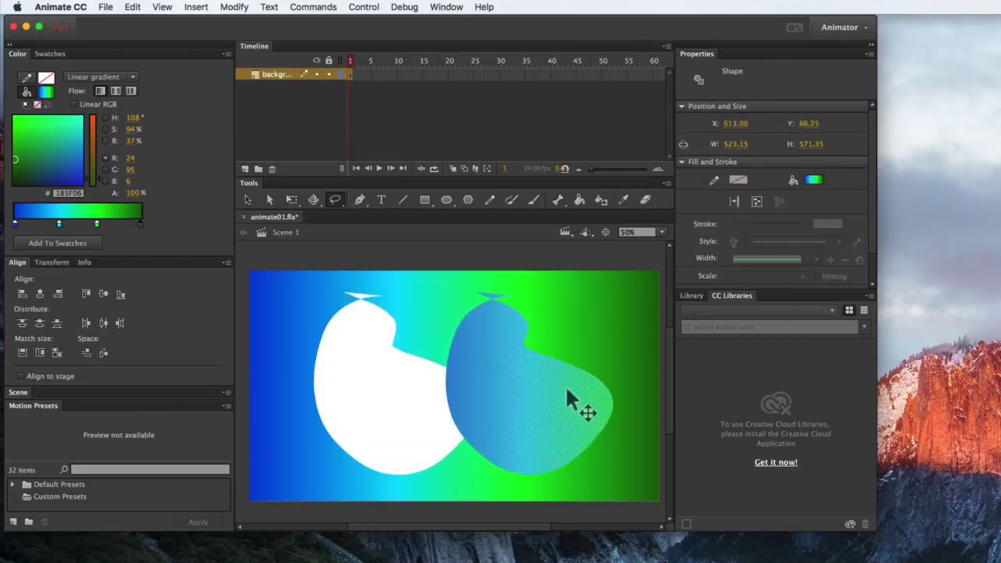
key("super+z")
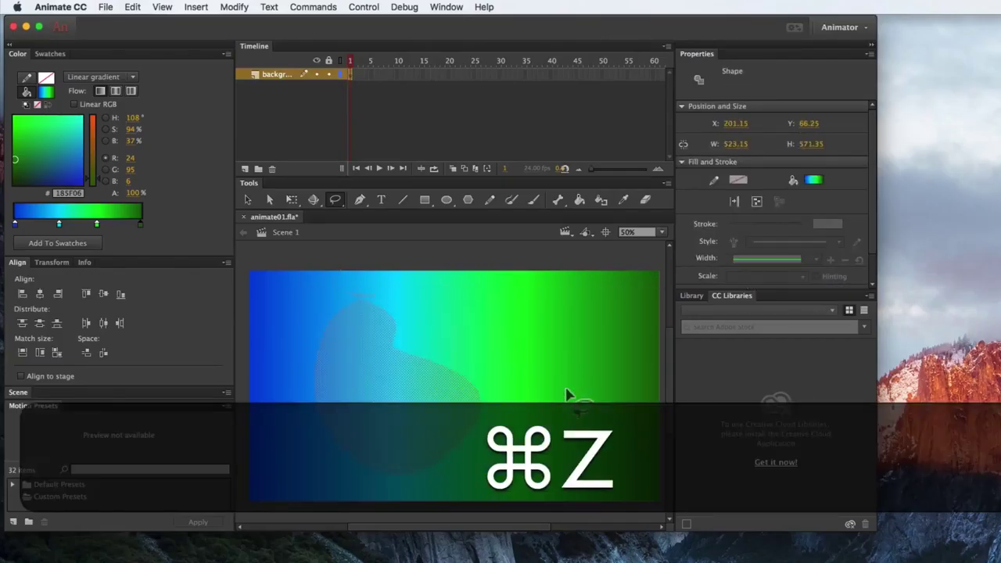
left_click(358, 226)
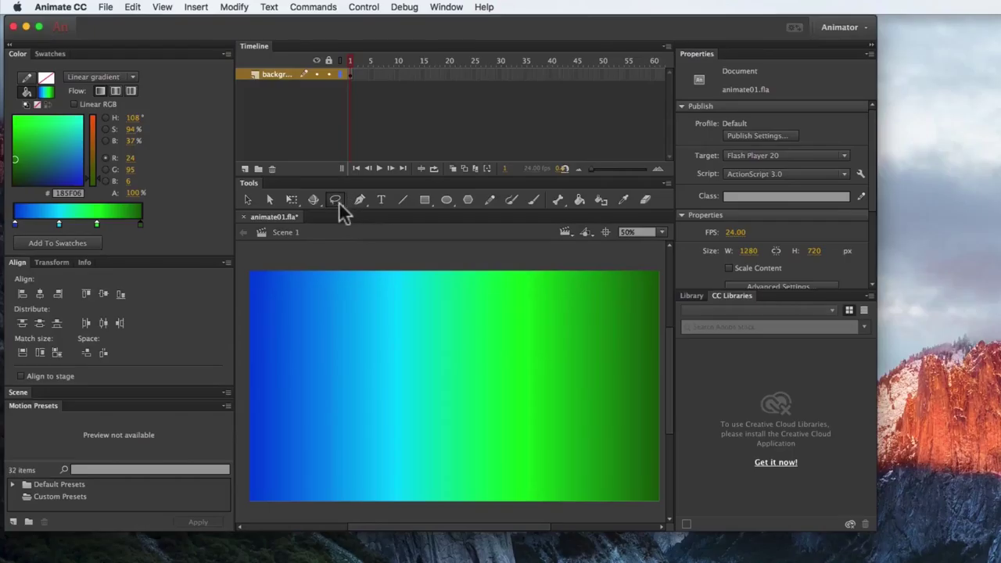
left_click(335, 200)
left_click(365, 213)
left_click(354, 304)
left_click(286, 422)
left_click(421, 421)
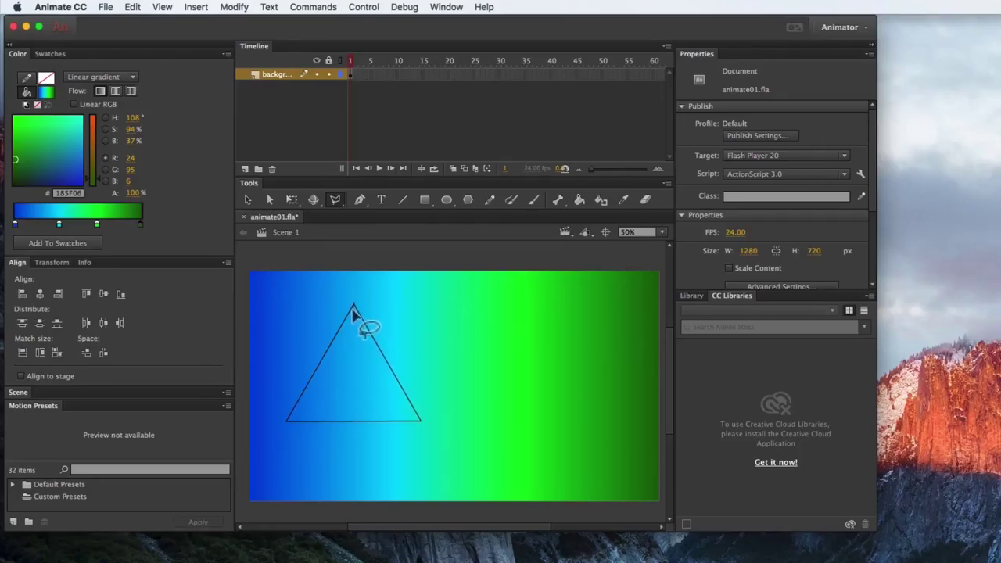
left_click(353, 308)
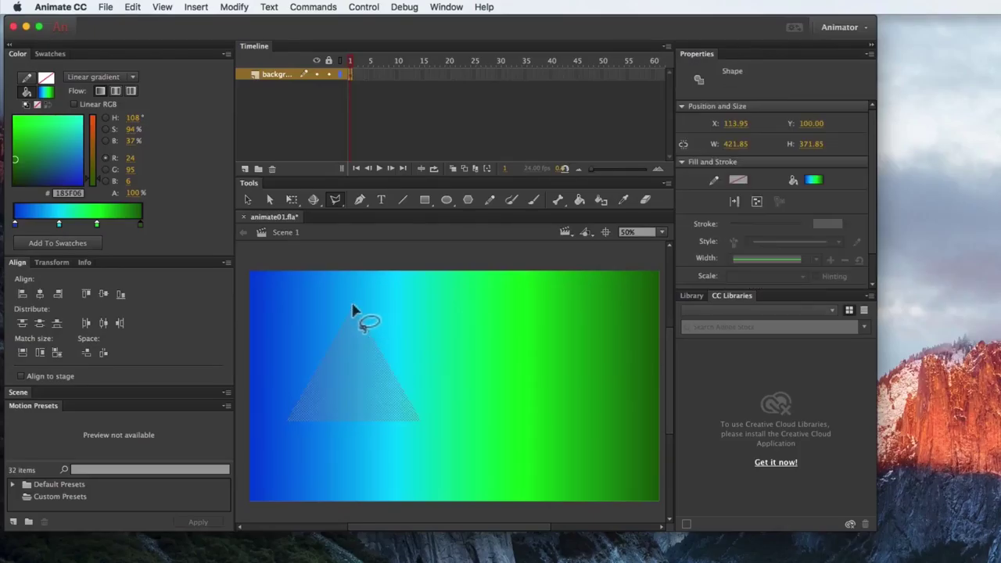
left_click(249, 199)
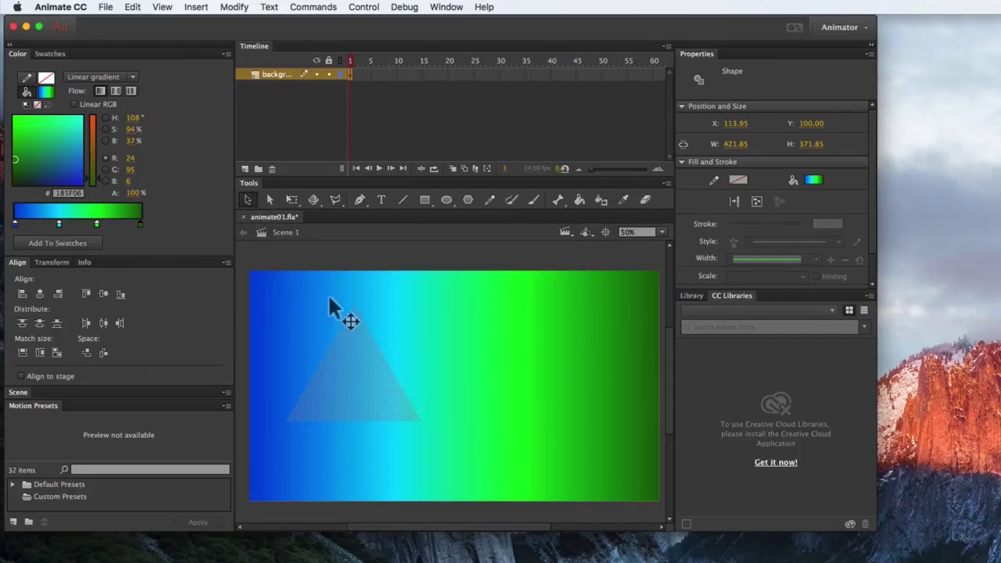
mouse_move(363, 378)
left_mouse_down()
mouse_move(394, 320)
mouse_move(577, 386)
mouse_move(568, 404)
mouse_move(395, 436)
mouse_move(540, 438)
mouse_move(595, 427)
left_mouse_up()
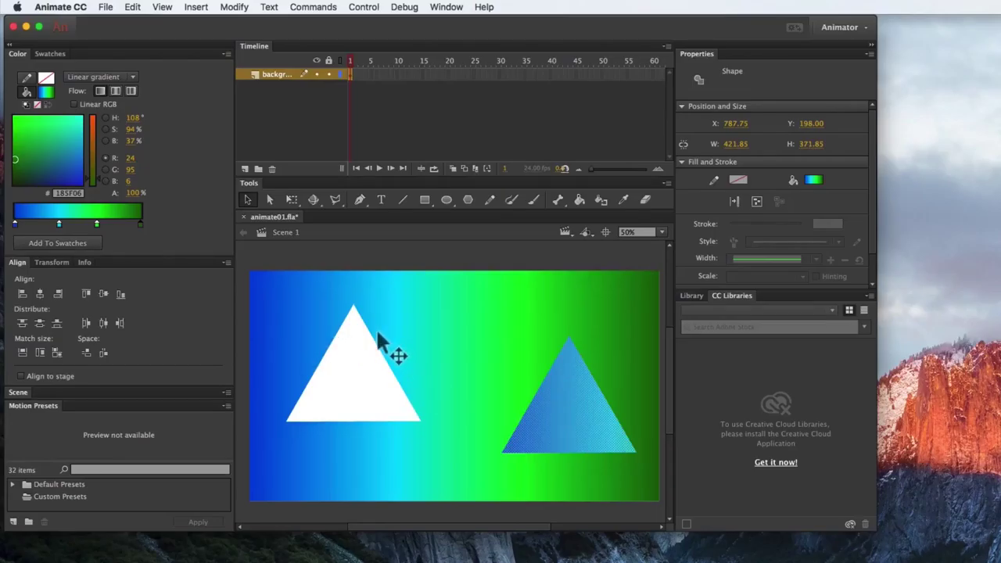
key("super+z")
key("super+z")
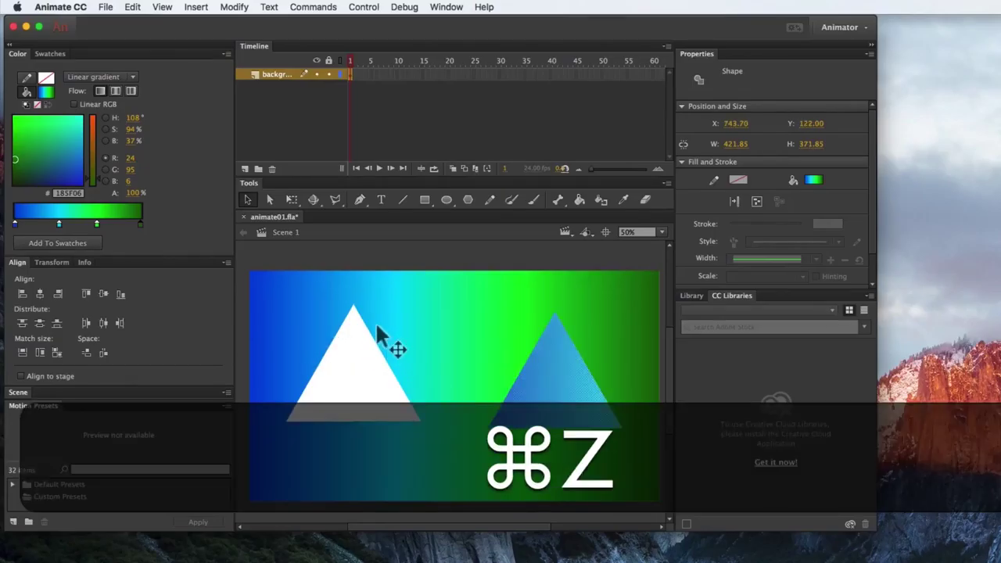
key("super+z")
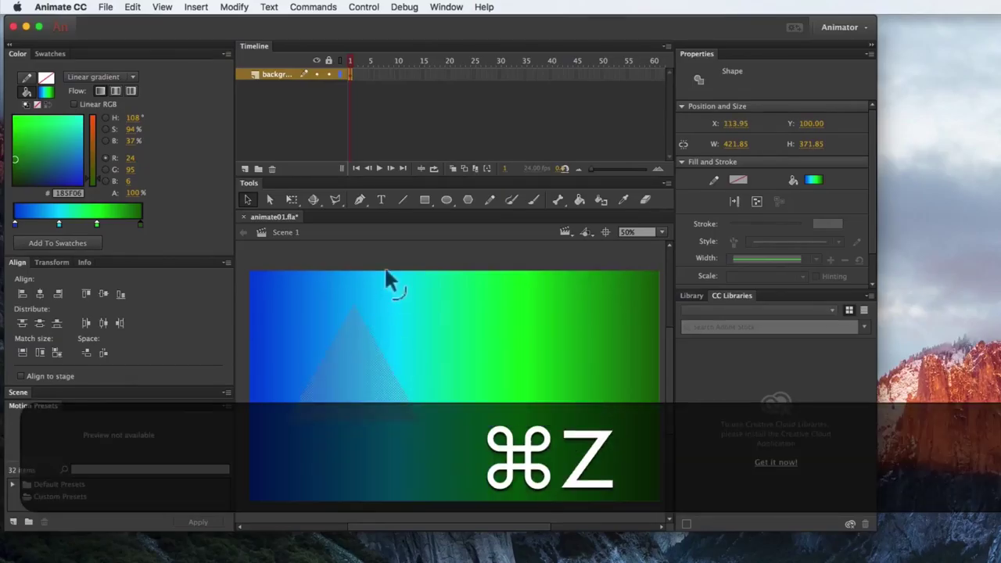
key("super+z")
left_click(336, 201)
Step: Try selecting the gradient rectangle with the Magic Wand and the Selection tool
left_click_drag(340, 205, 387, 229)
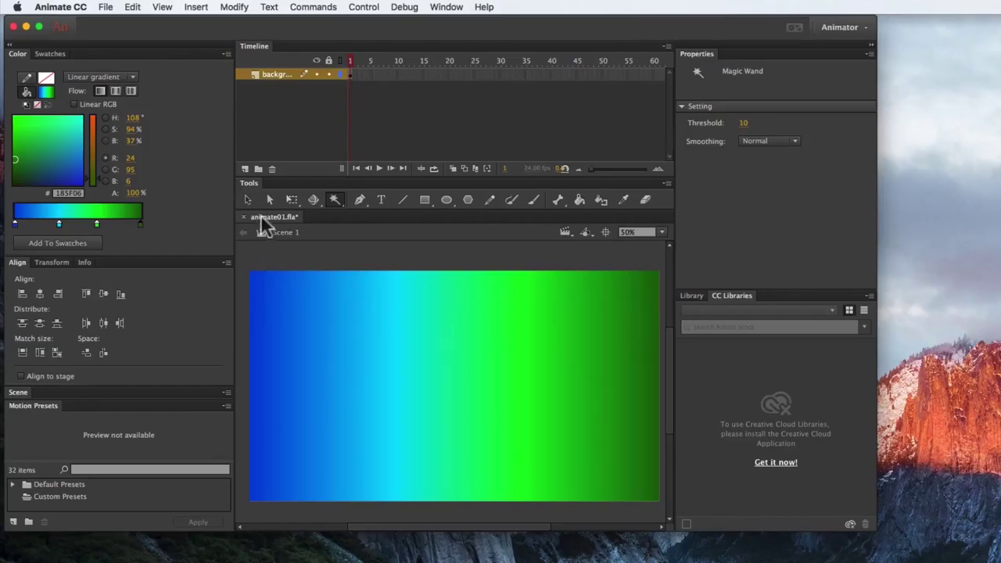
left_click(247, 199)
left_click(517, 329)
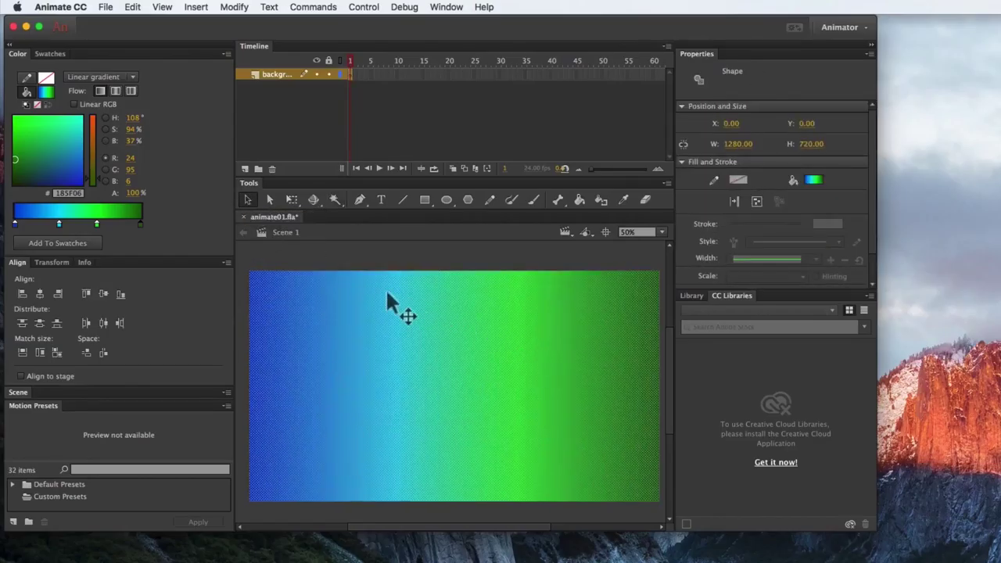
left_click(334, 201)
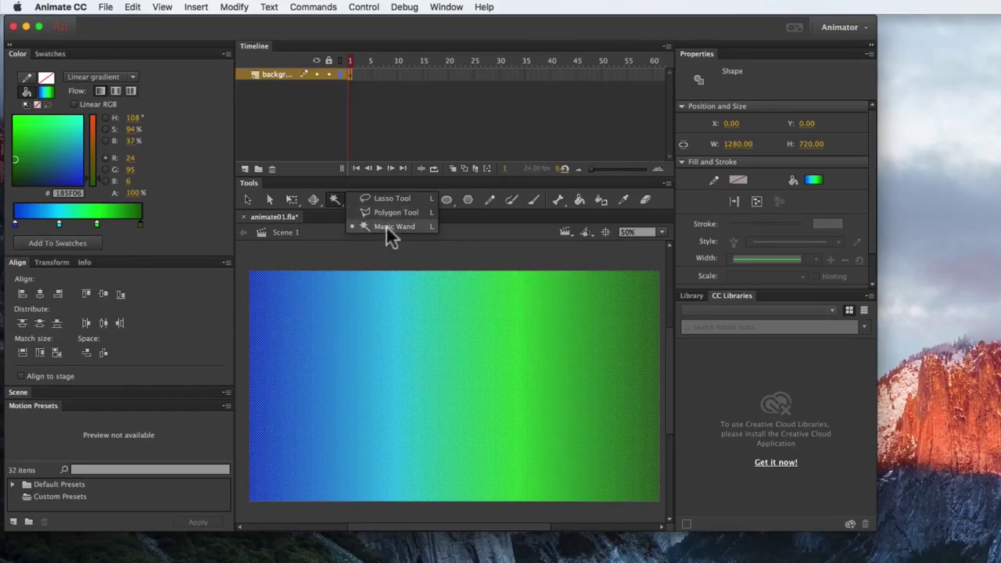
left_click(386, 226)
left_click(610, 317)
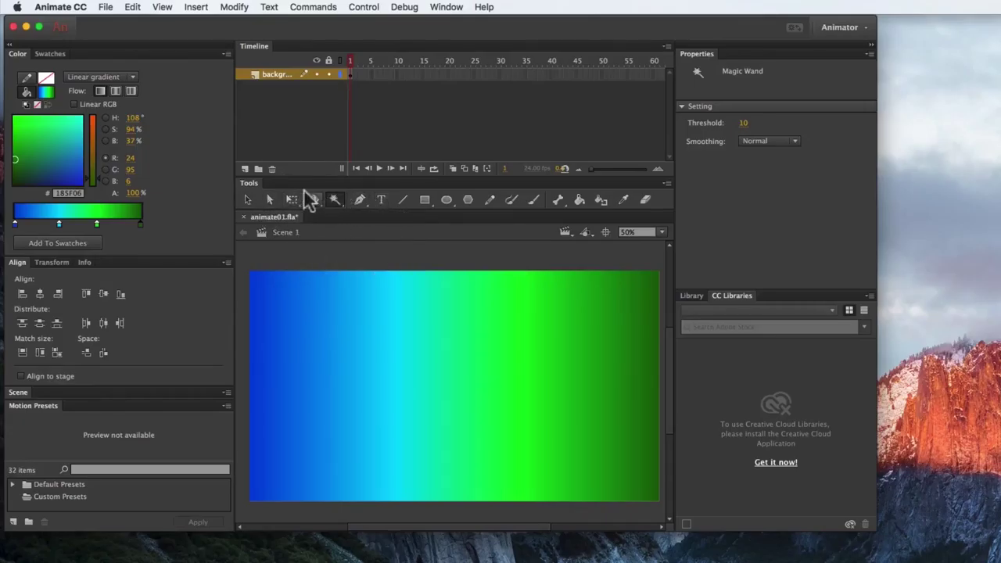
Step: Select the whole gradient background rectangle and activate Free Transform on it
left_click(250, 201)
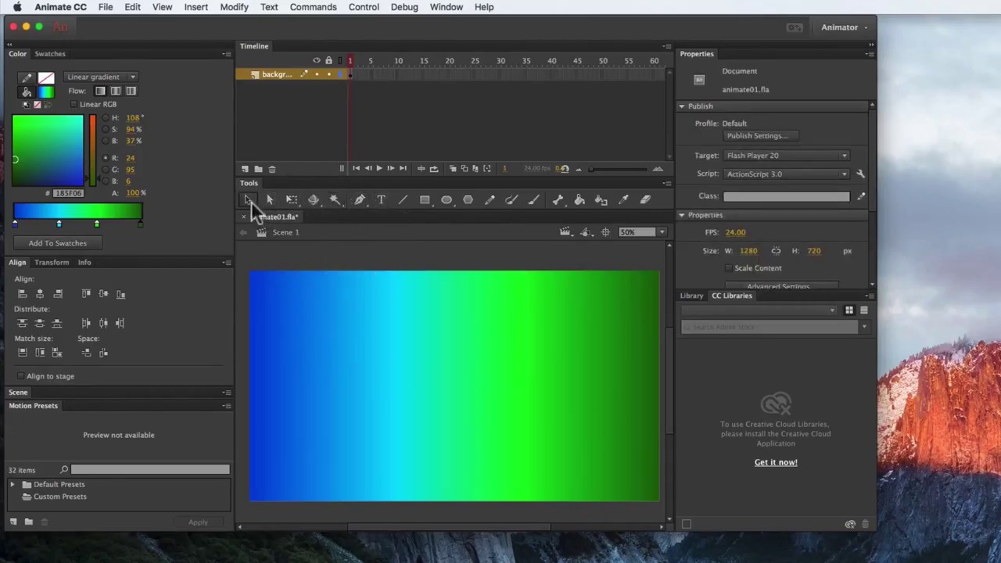
left_click(432, 351)
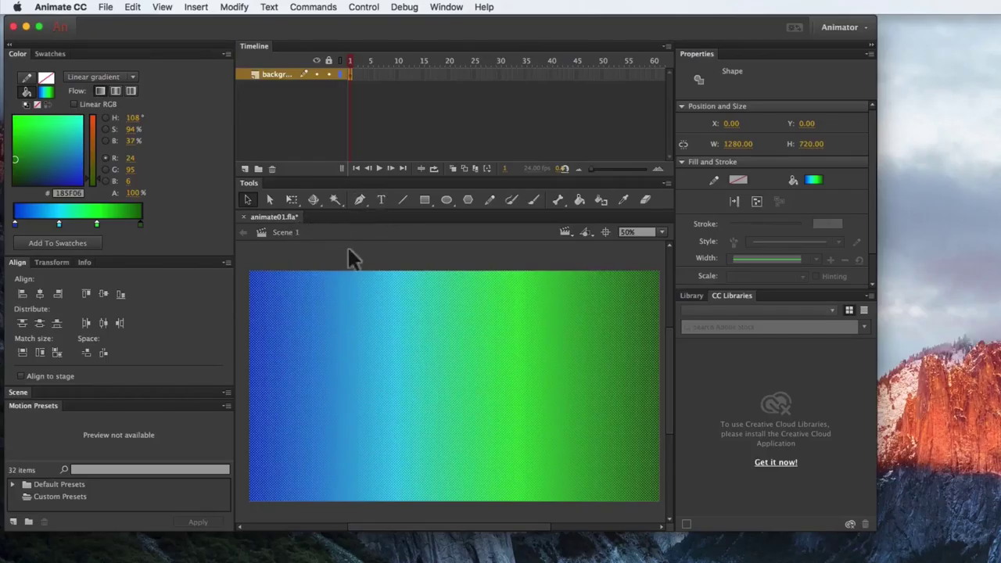
left_click(290, 200)
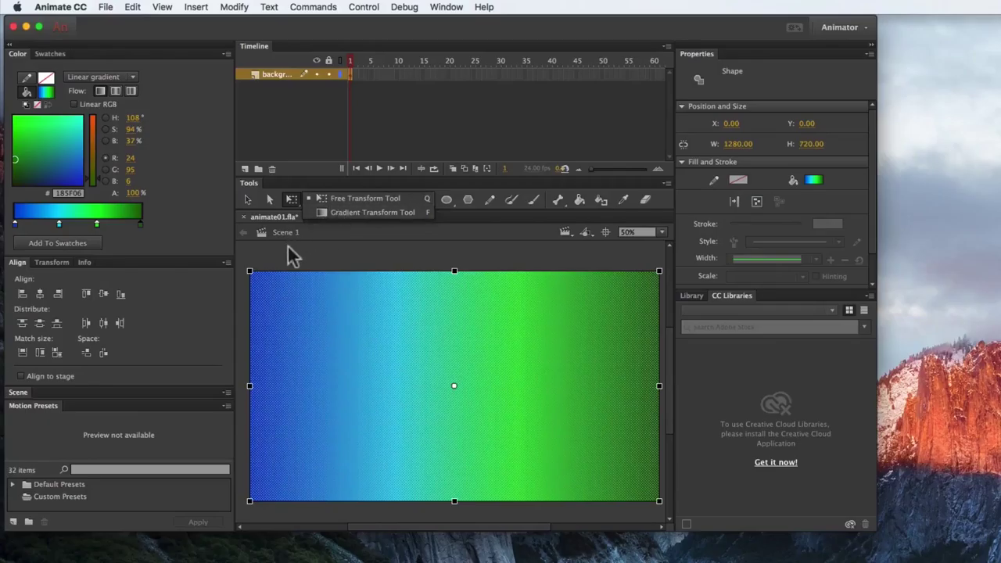
left_click(321, 199)
left_click_drag(251, 273, 342, 305)
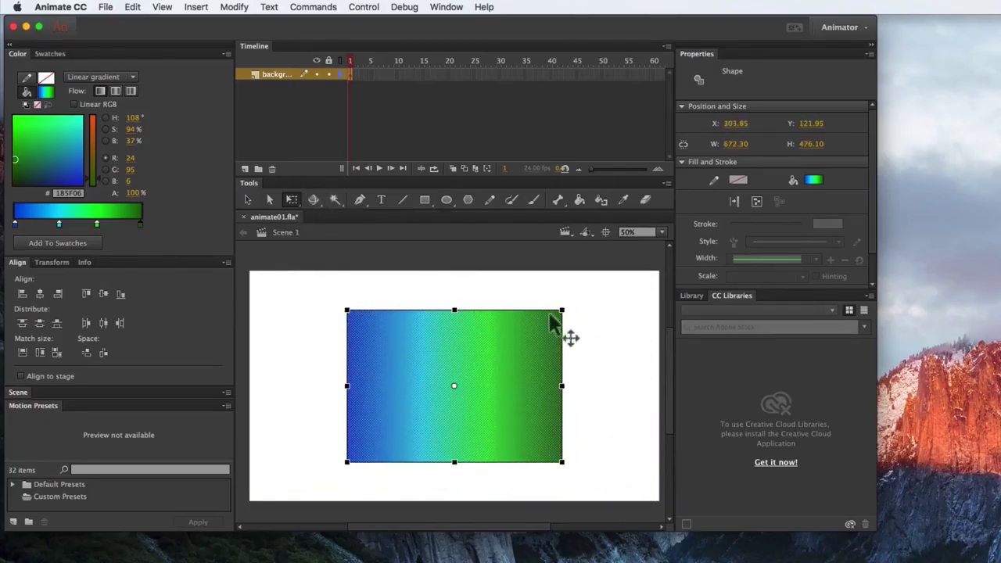
left_click_drag(563, 307, 492, 274)
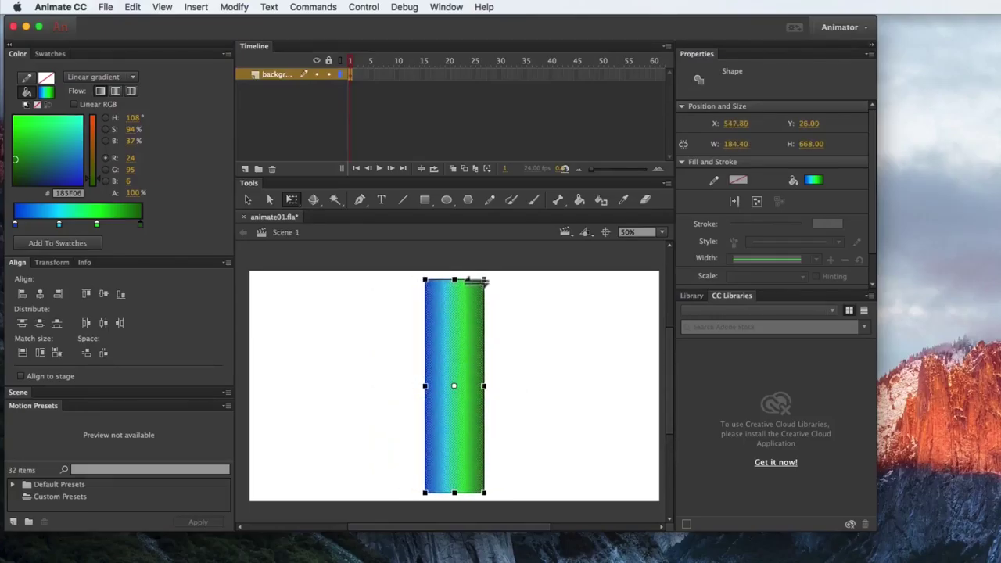
key("super+z")
key("super+z")
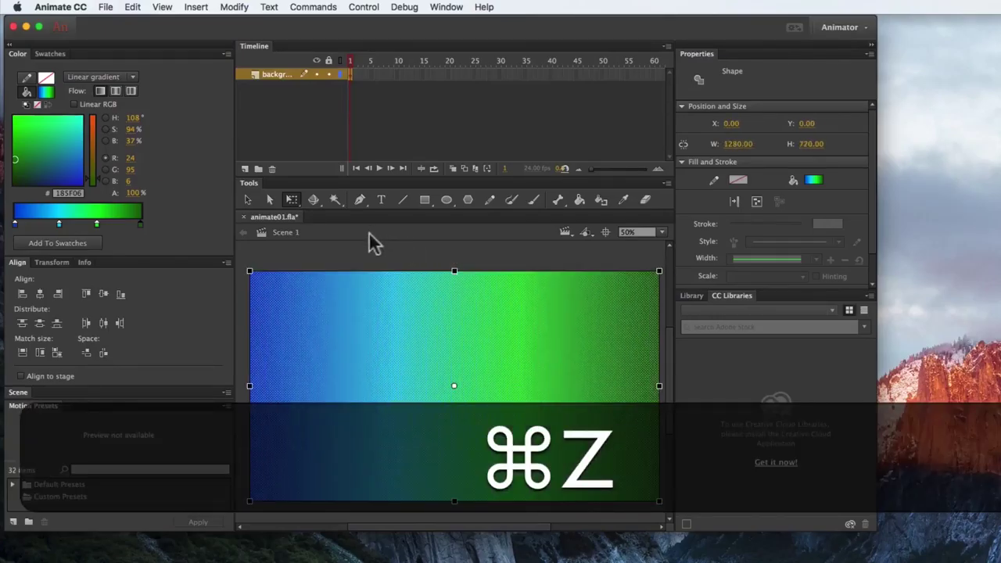
left_click(291, 199)
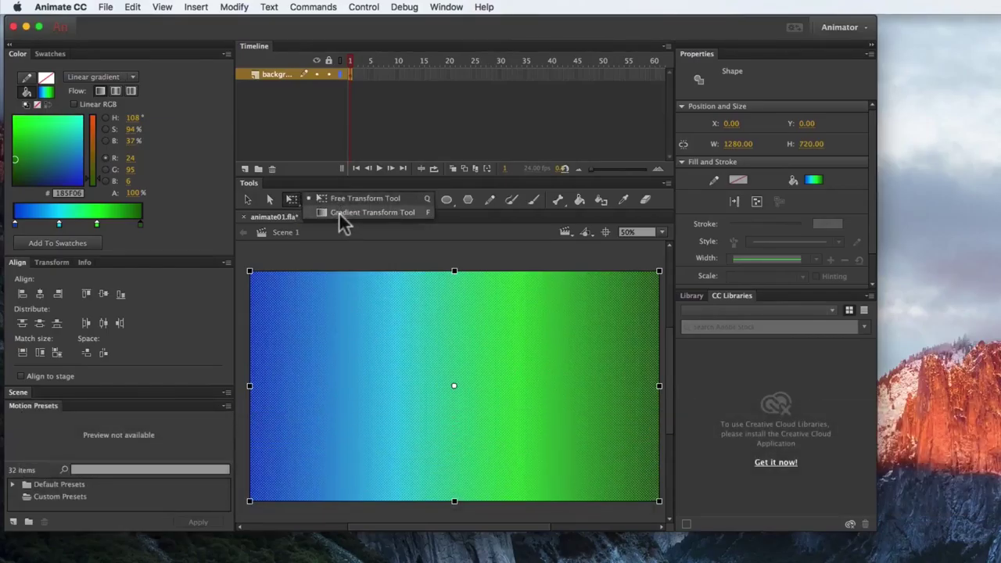
Step: Rotate the gradient with Gradient Transform so blue-cyan sits at the top and green at the bottom
left_click(344, 219)
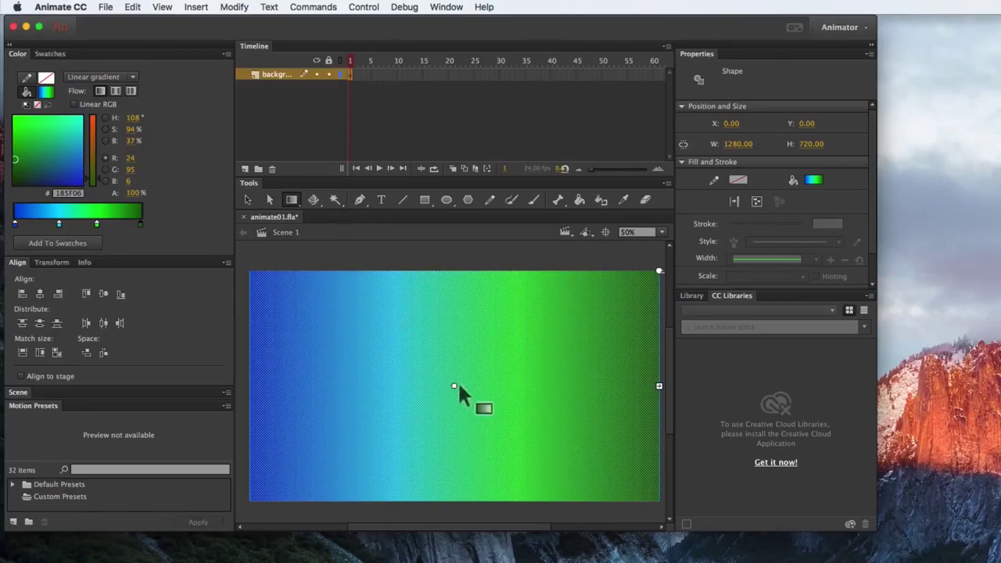
scroll(543, 351, "left", 5)
scroll(557, 352, "up", 1)
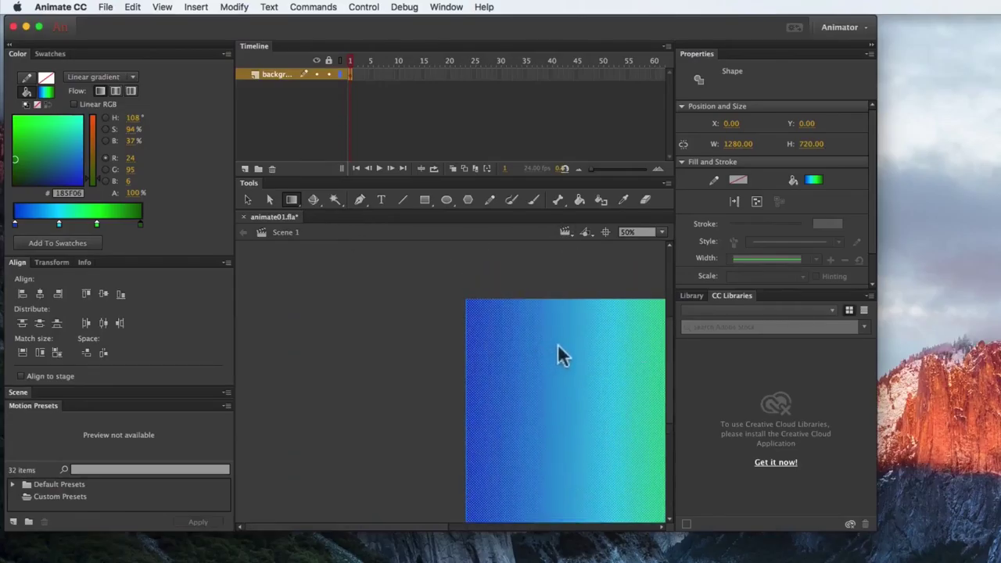
scroll(560, 353, "right", 10)
scroll(560, 353, "down", 1)
scroll(560, 345, "left", 8)
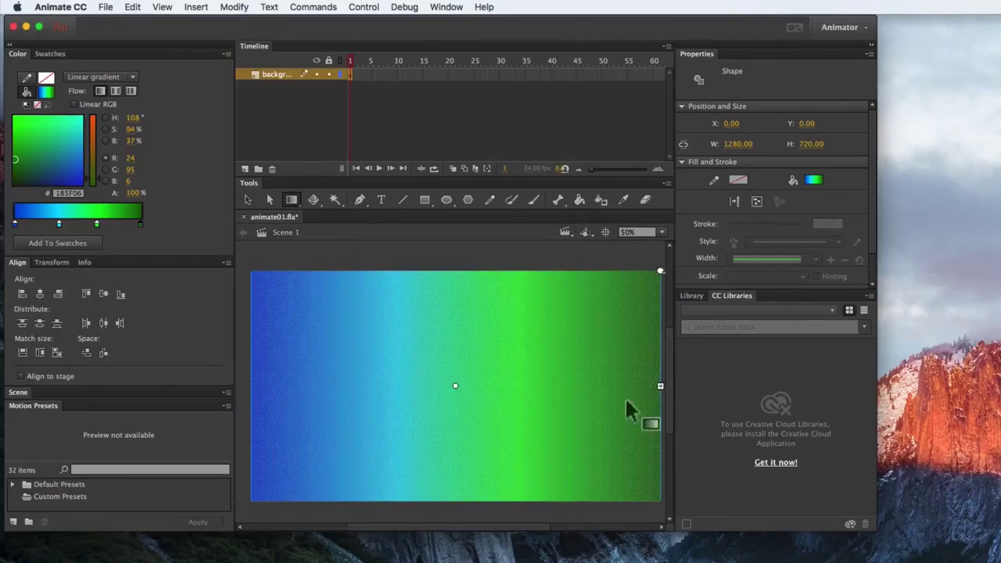
scroll(664, 358, "down", 1)
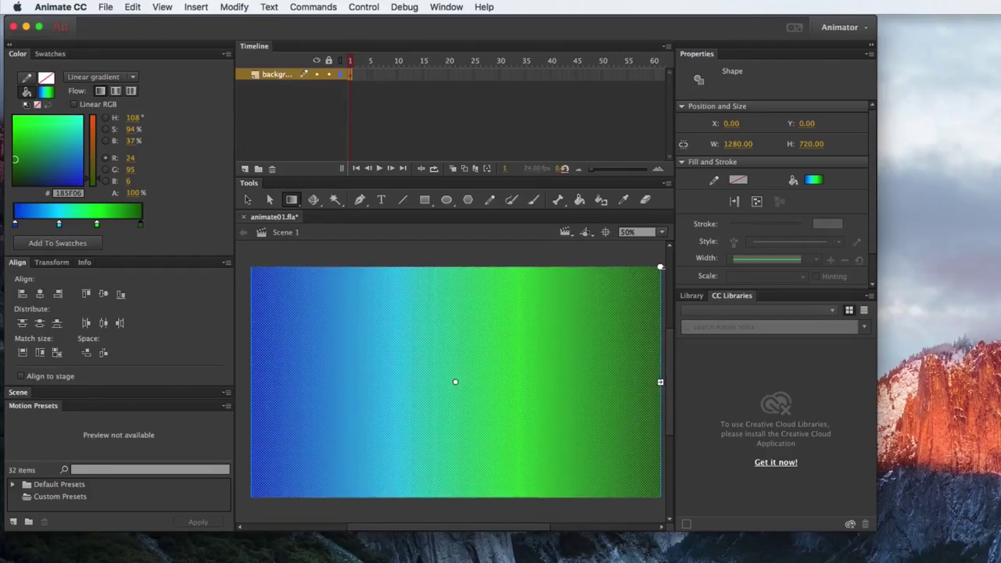
scroll(504, 536, "right", 1)
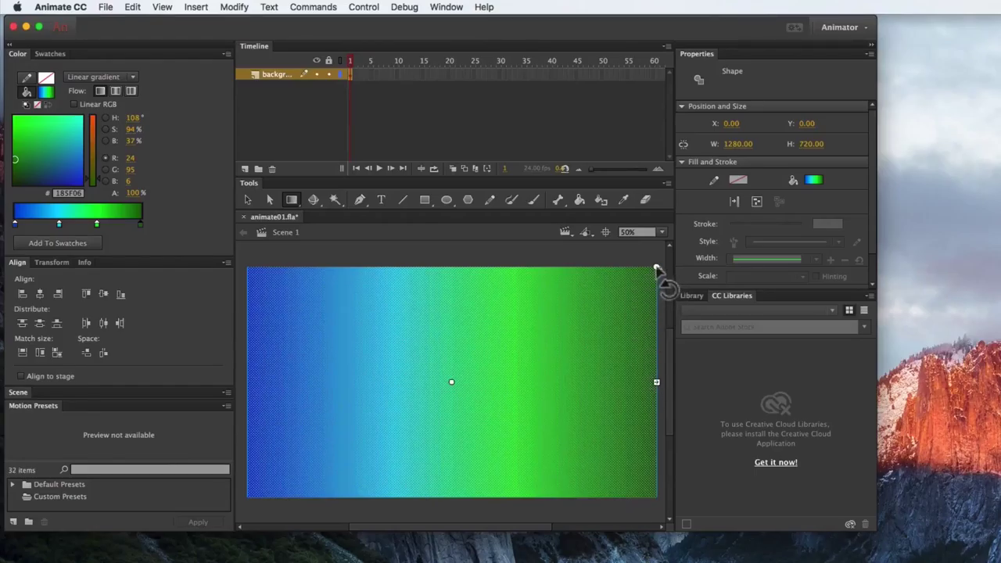
left_click_drag(661, 271, 518, 499)
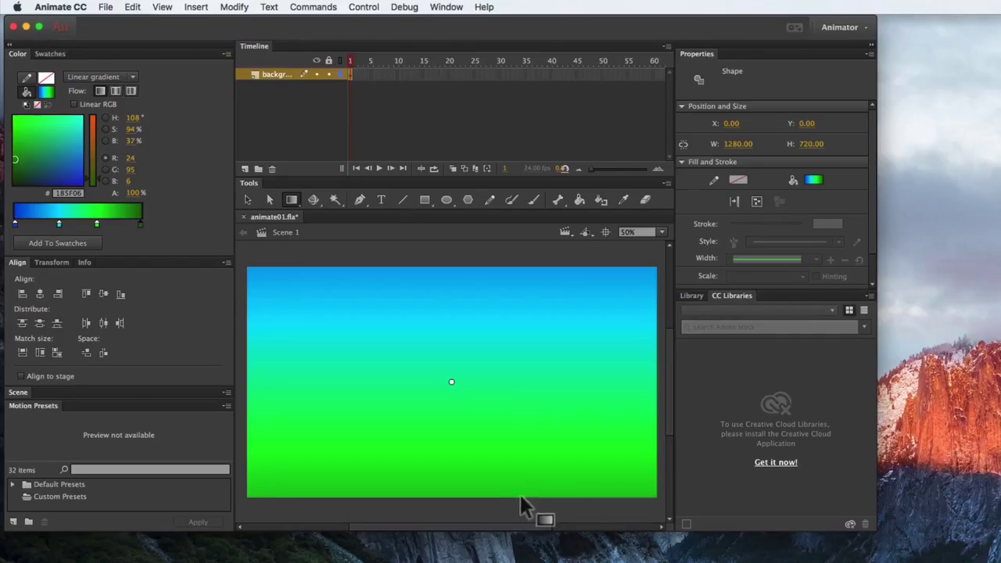
Step: At 25% zoom, resize the gradient to span the rectangle's full height, then deselect it
left_click(661, 232)
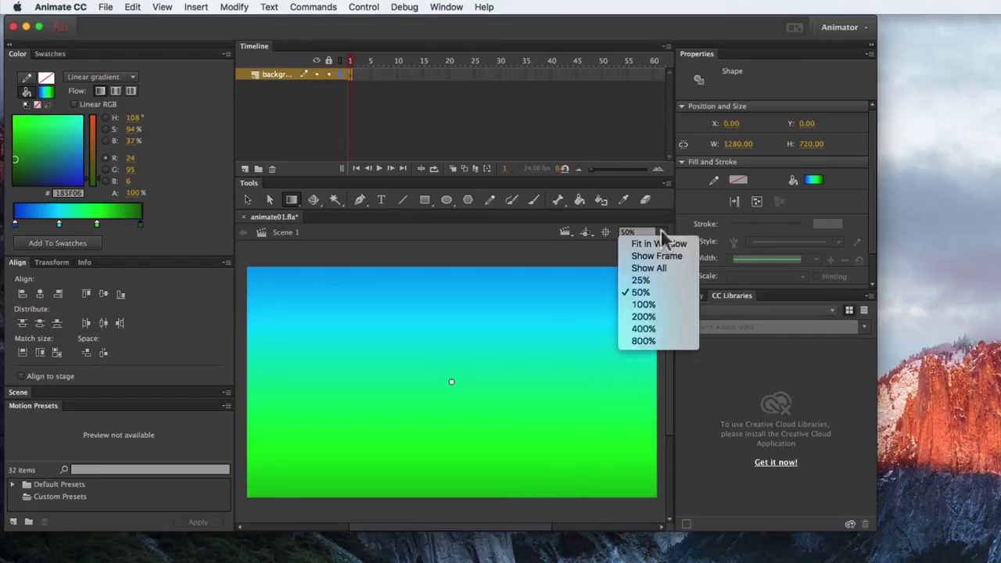
left_click(655, 281)
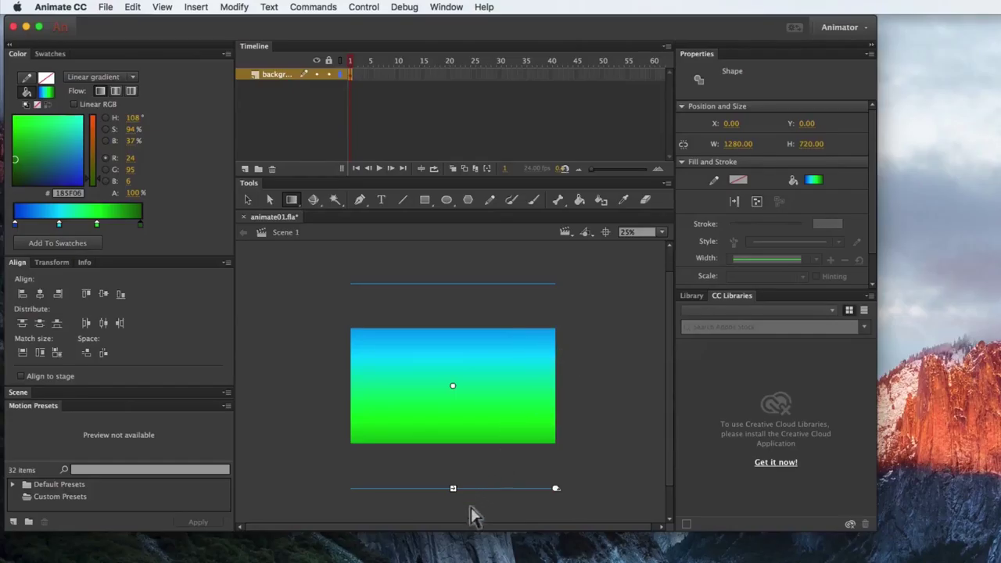
left_click_drag(453, 488, 453, 433)
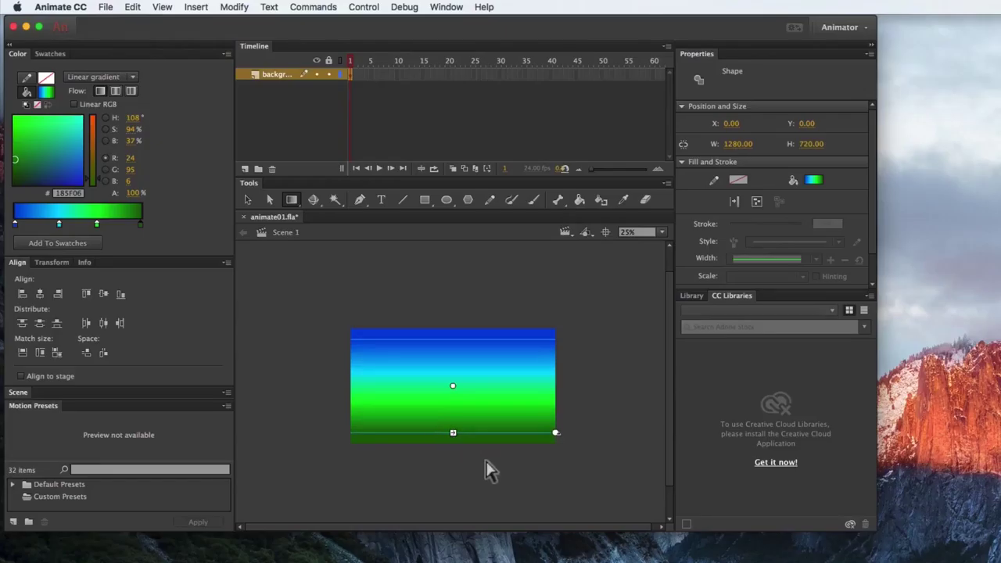
left_click(488, 471)
left_click(475, 418)
left_click_drag(453, 431, 452, 443)
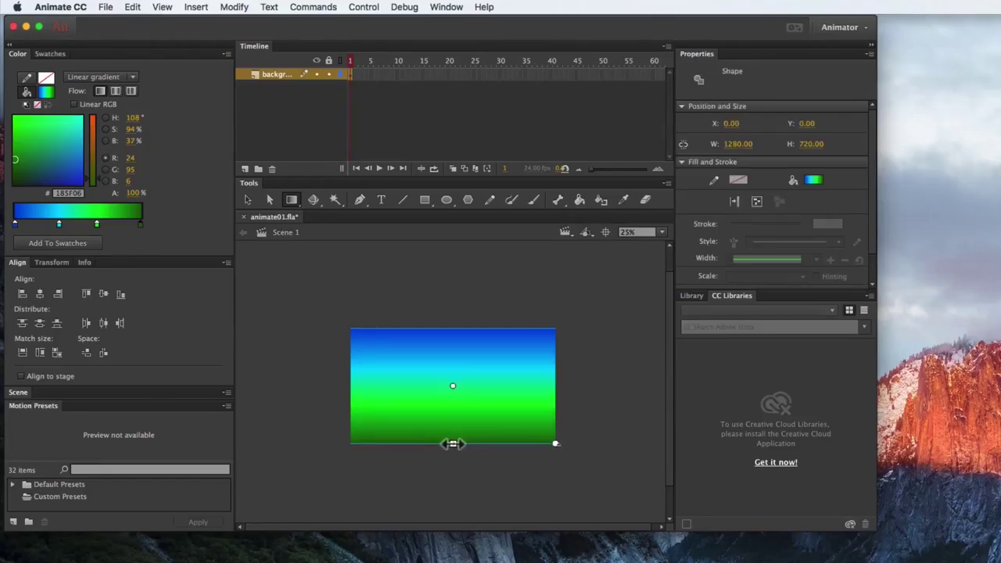
left_click(592, 385)
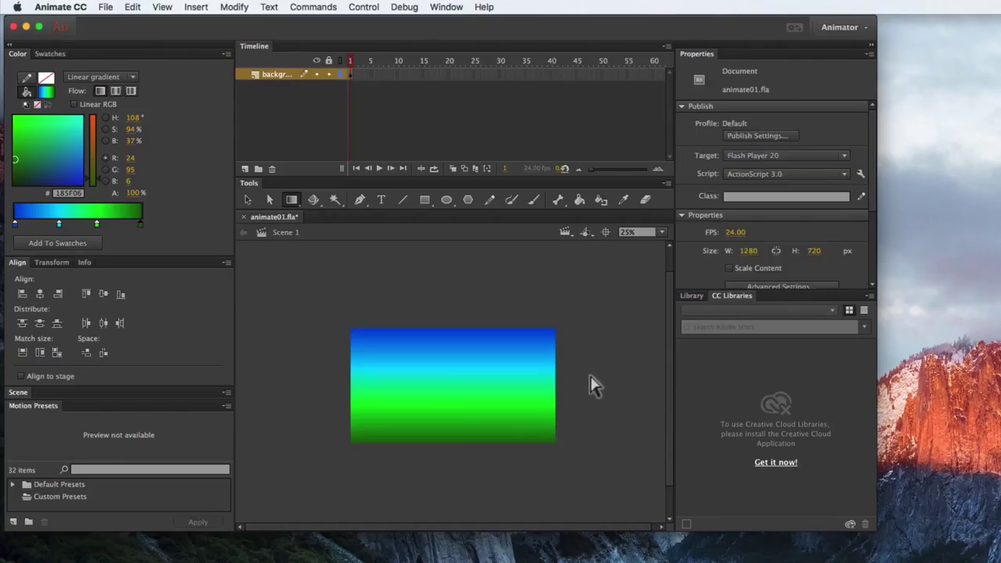